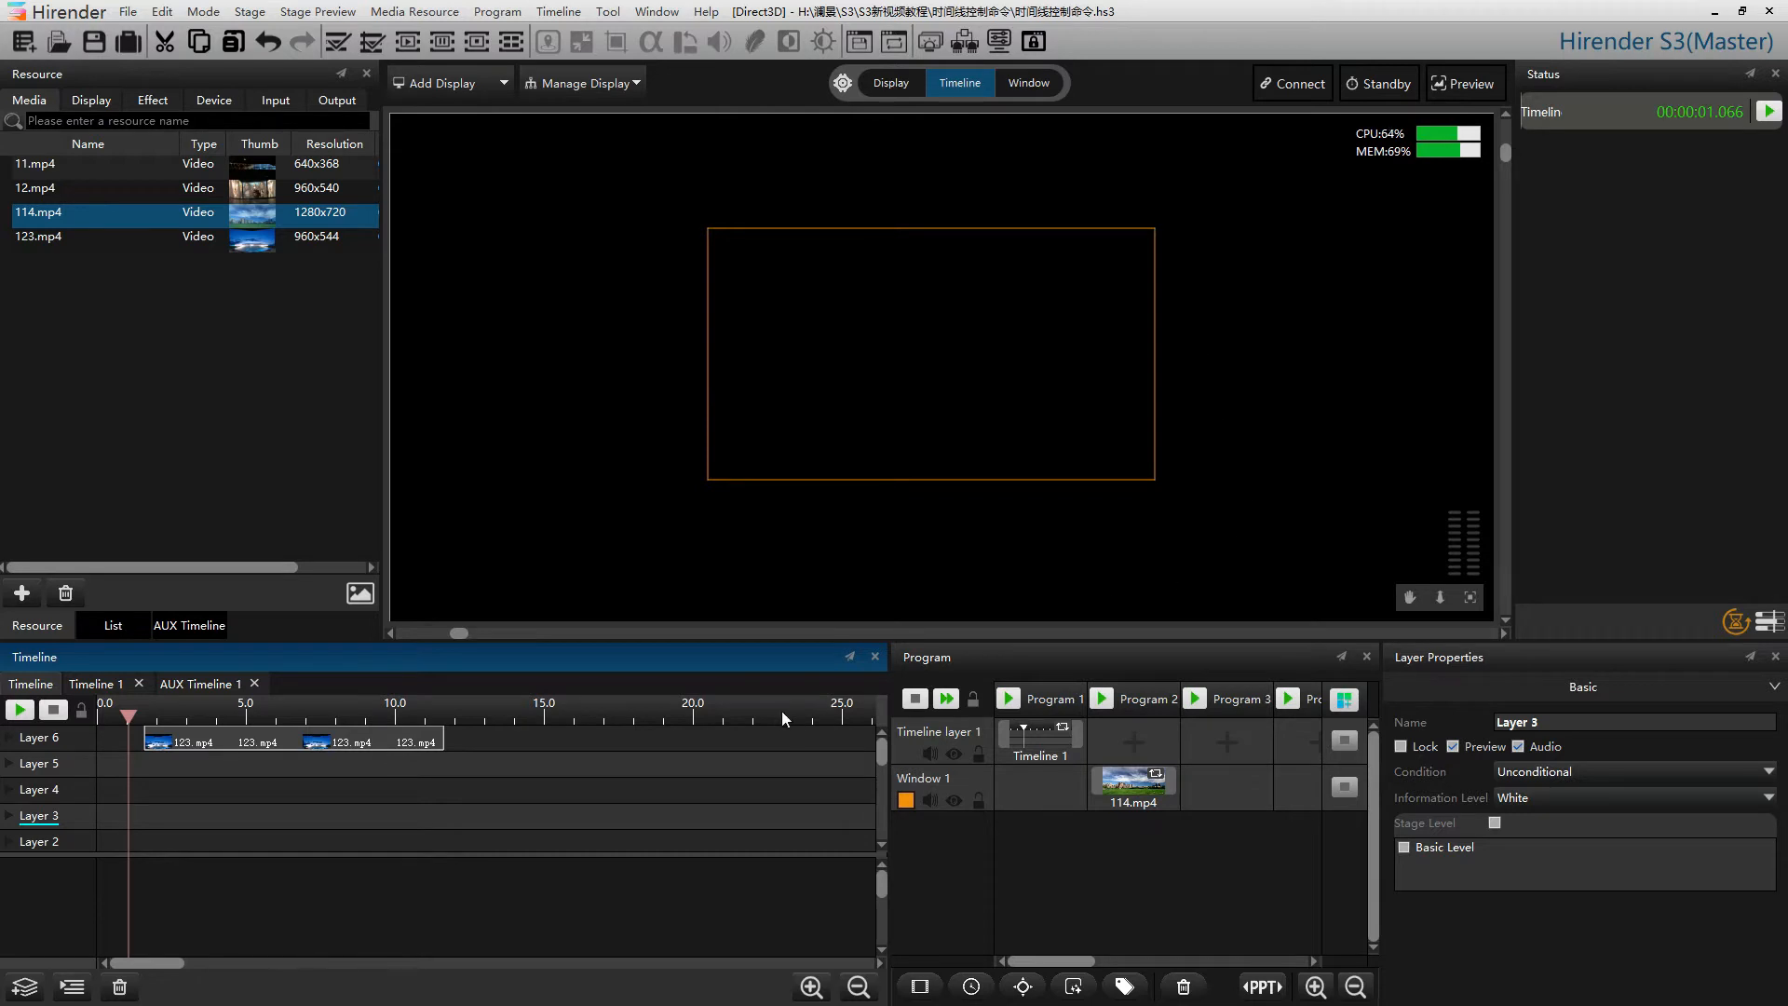
Add a Play command at the playhead and place it on Layer 5
{"action": "right_click", "coordinate": [652, 750]}
{"action": "mouse_move", "coordinate": [670, 761]}
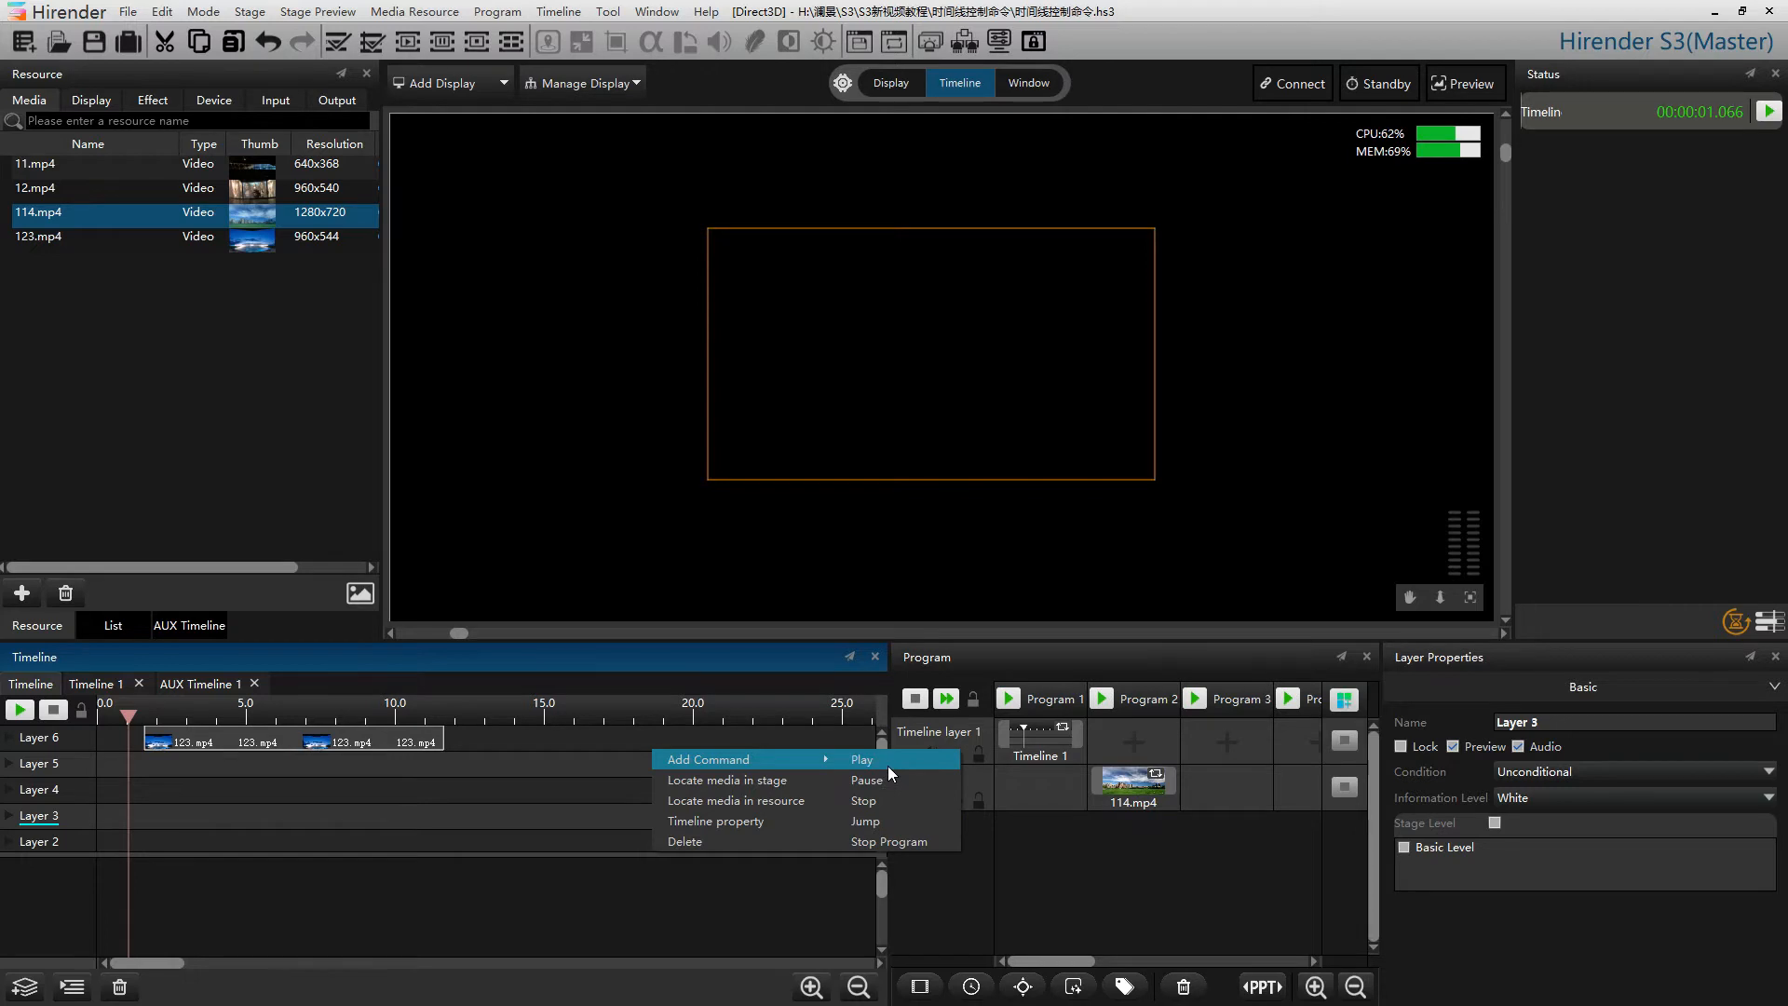
{"action": "left_click", "coordinate": [863, 760]}
{"action": "left_click_drag", "start_coordinate": [138, 743], "coordinate": [139, 765]}
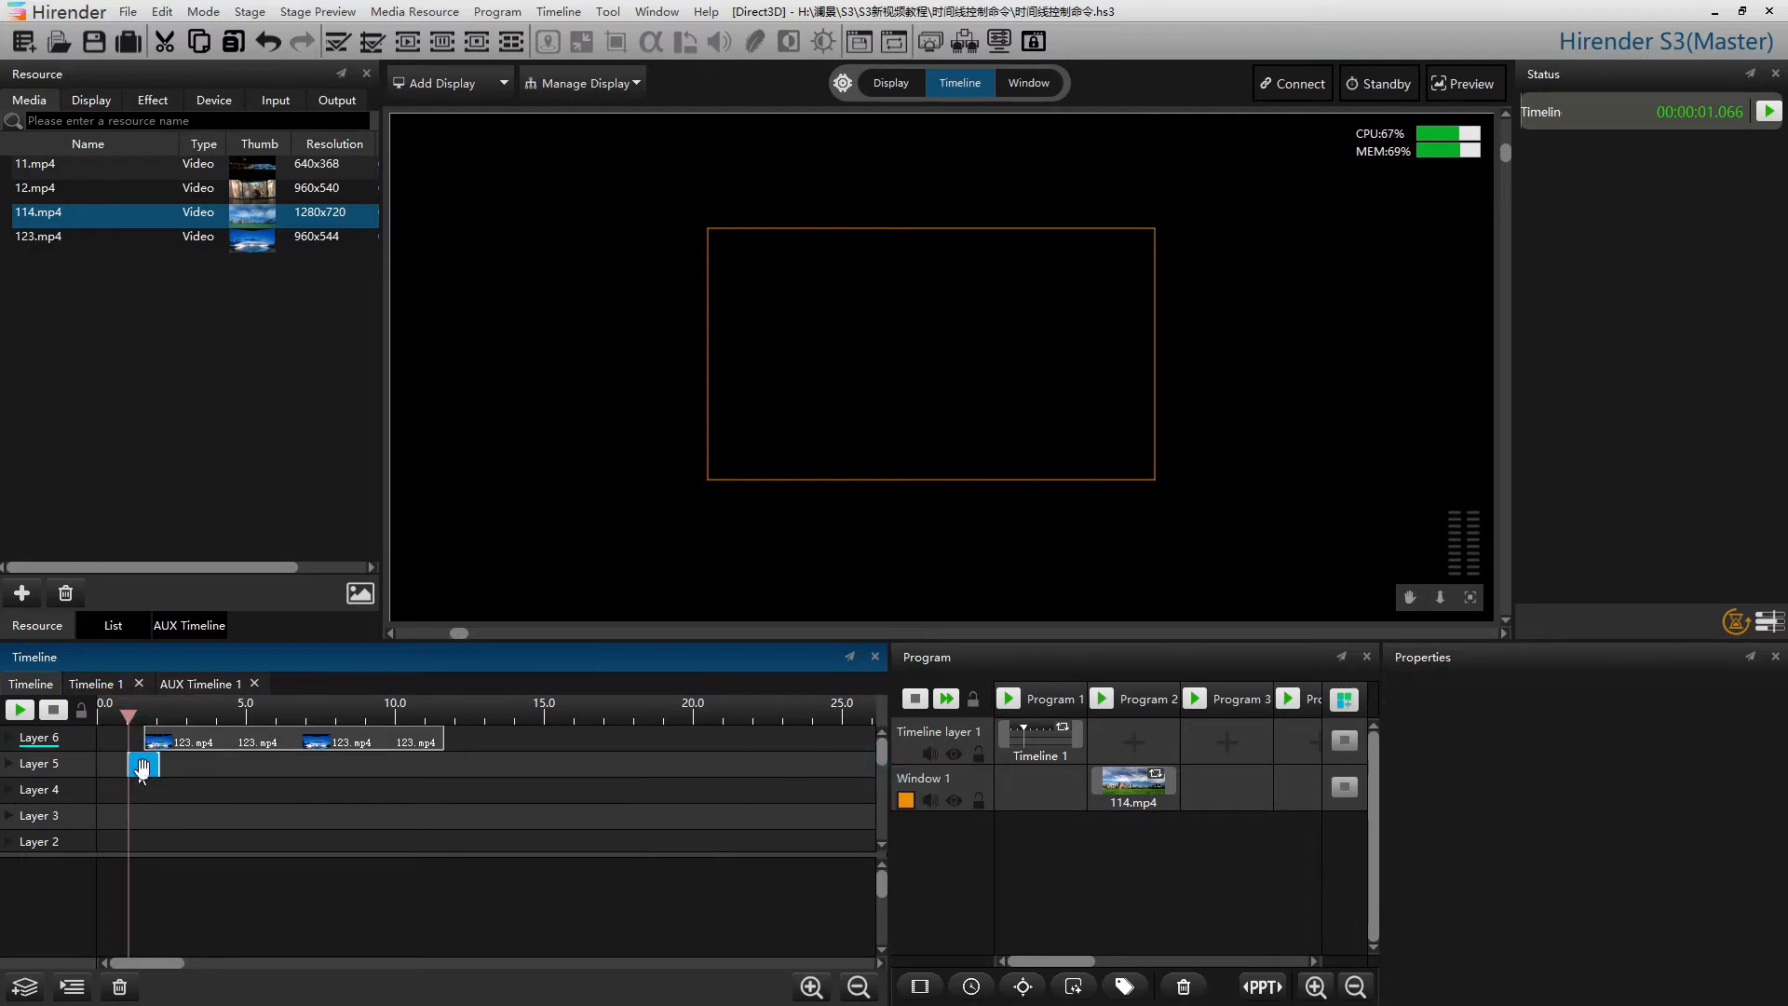
Open the Play command's settings and name it 1, keeping the command type Play
{"action": "left_click", "coordinate": [249, 803]}
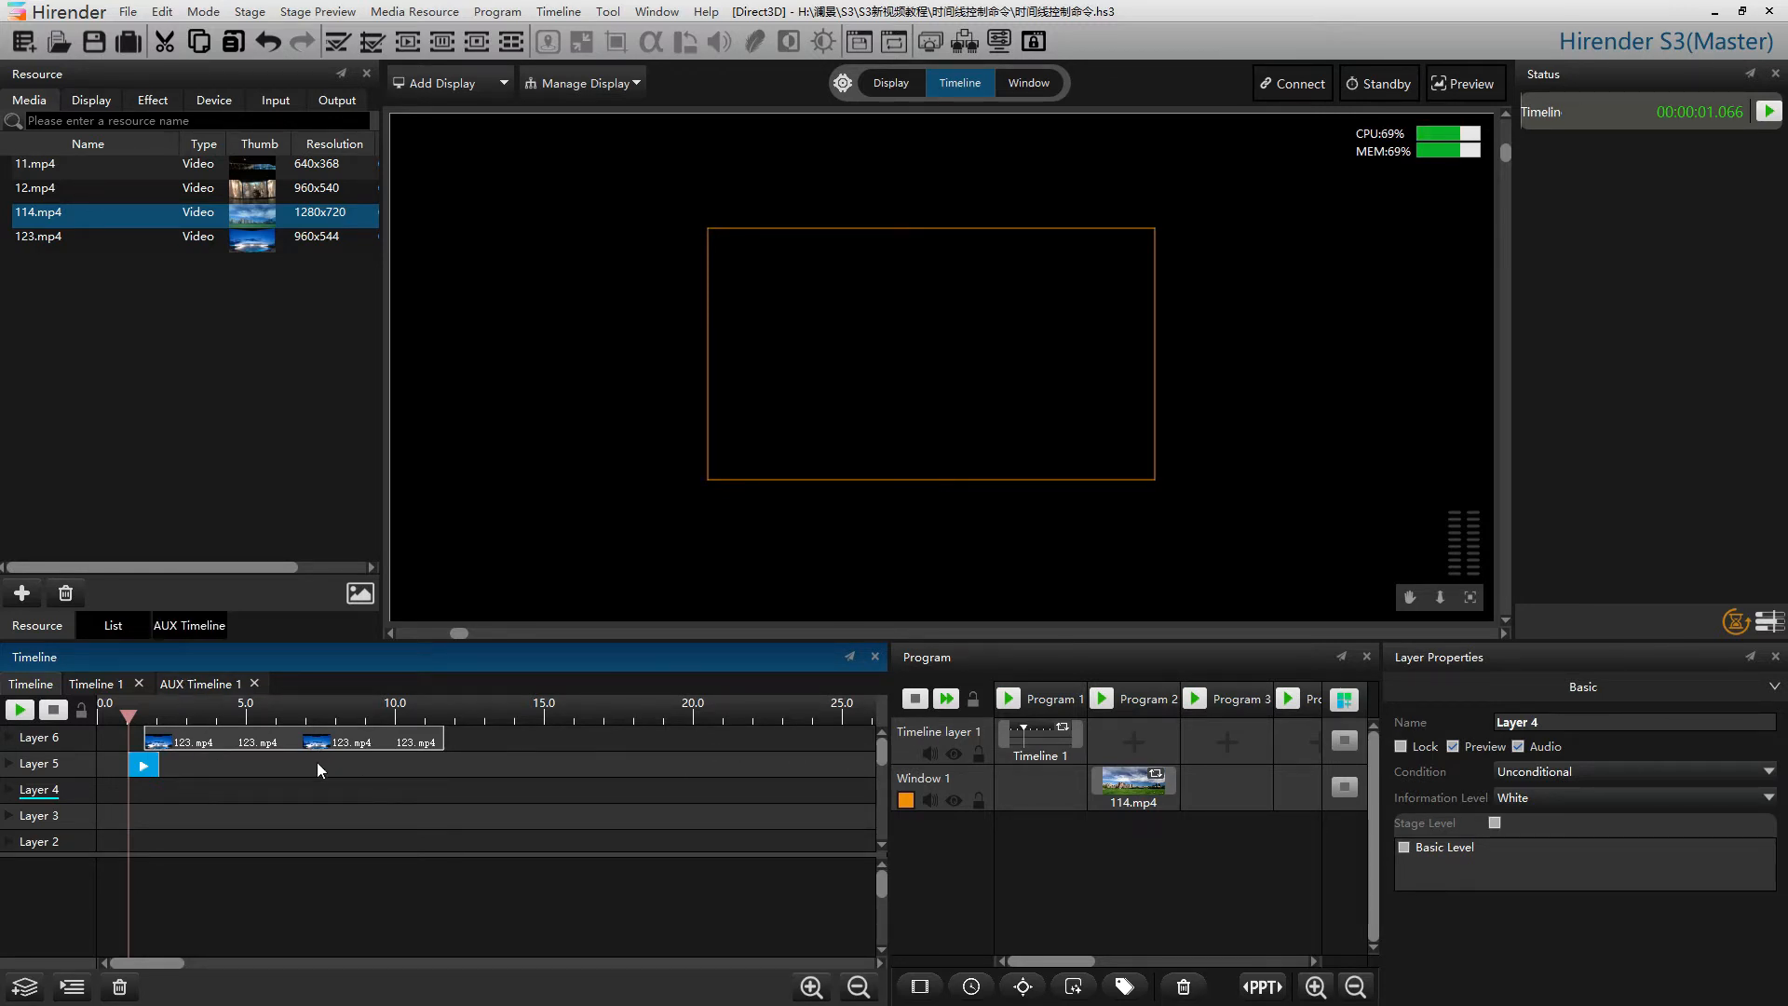
{"action": "left_click", "coordinate": [143, 764]}
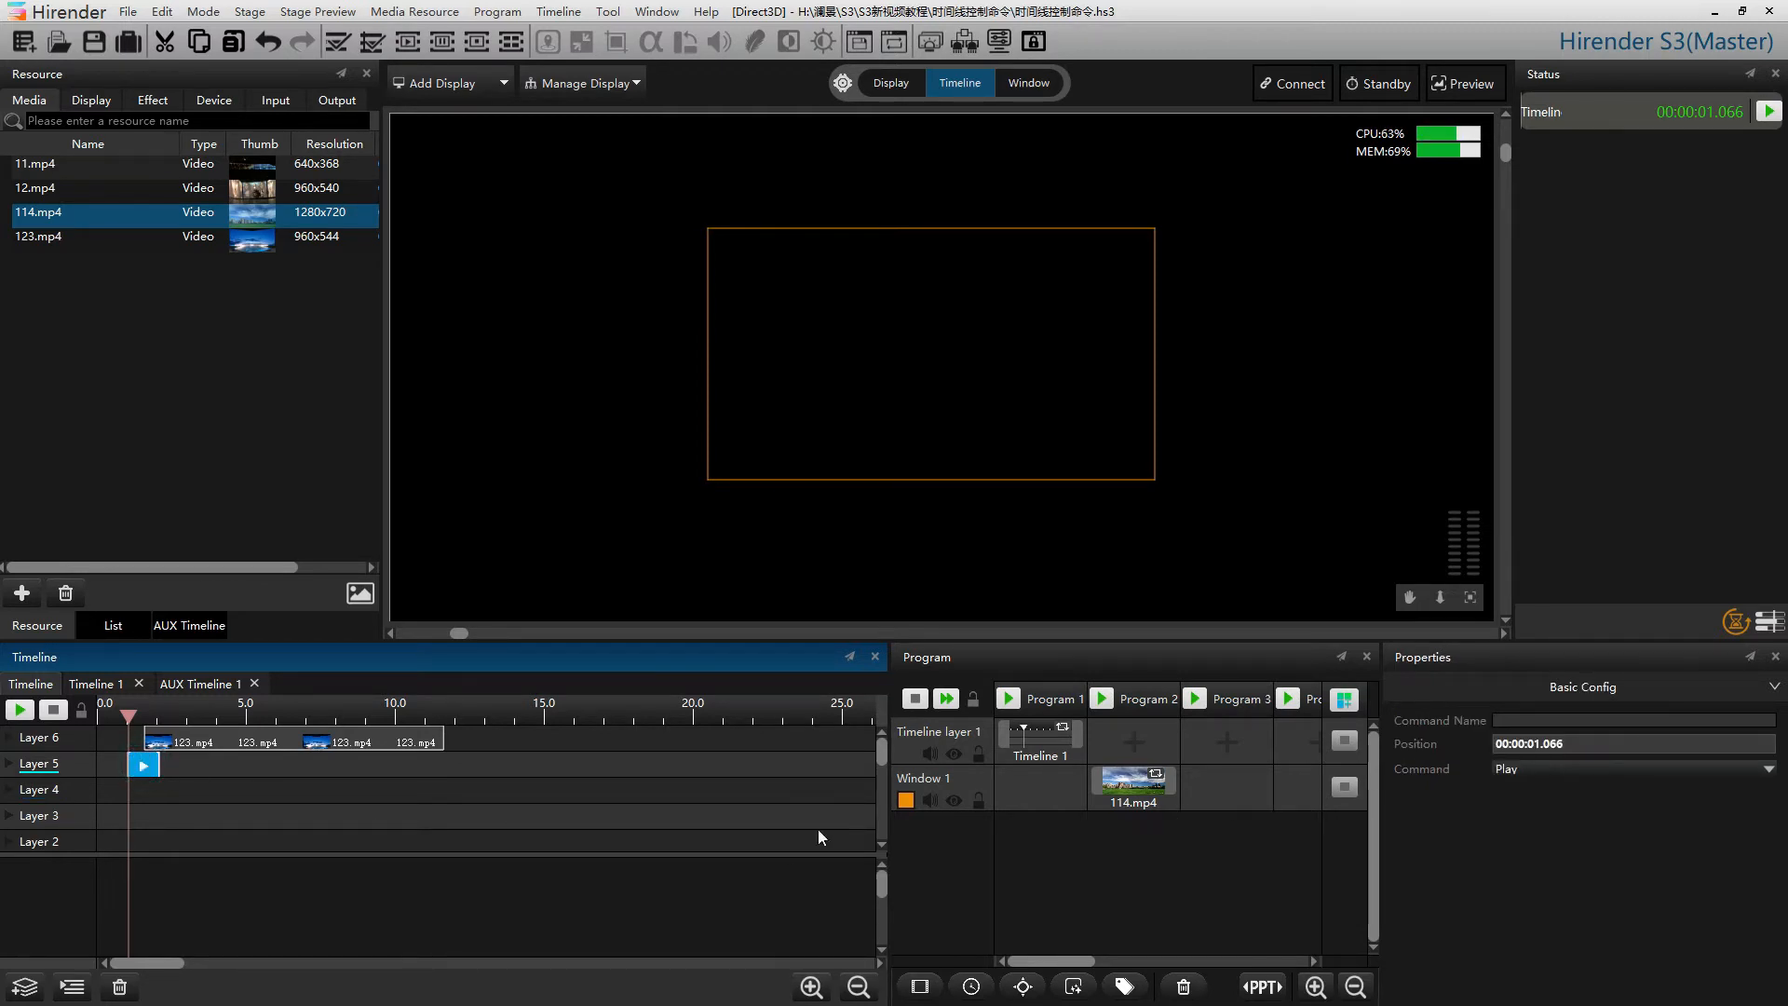
{"action": "double_click", "coordinate": [142, 765]}
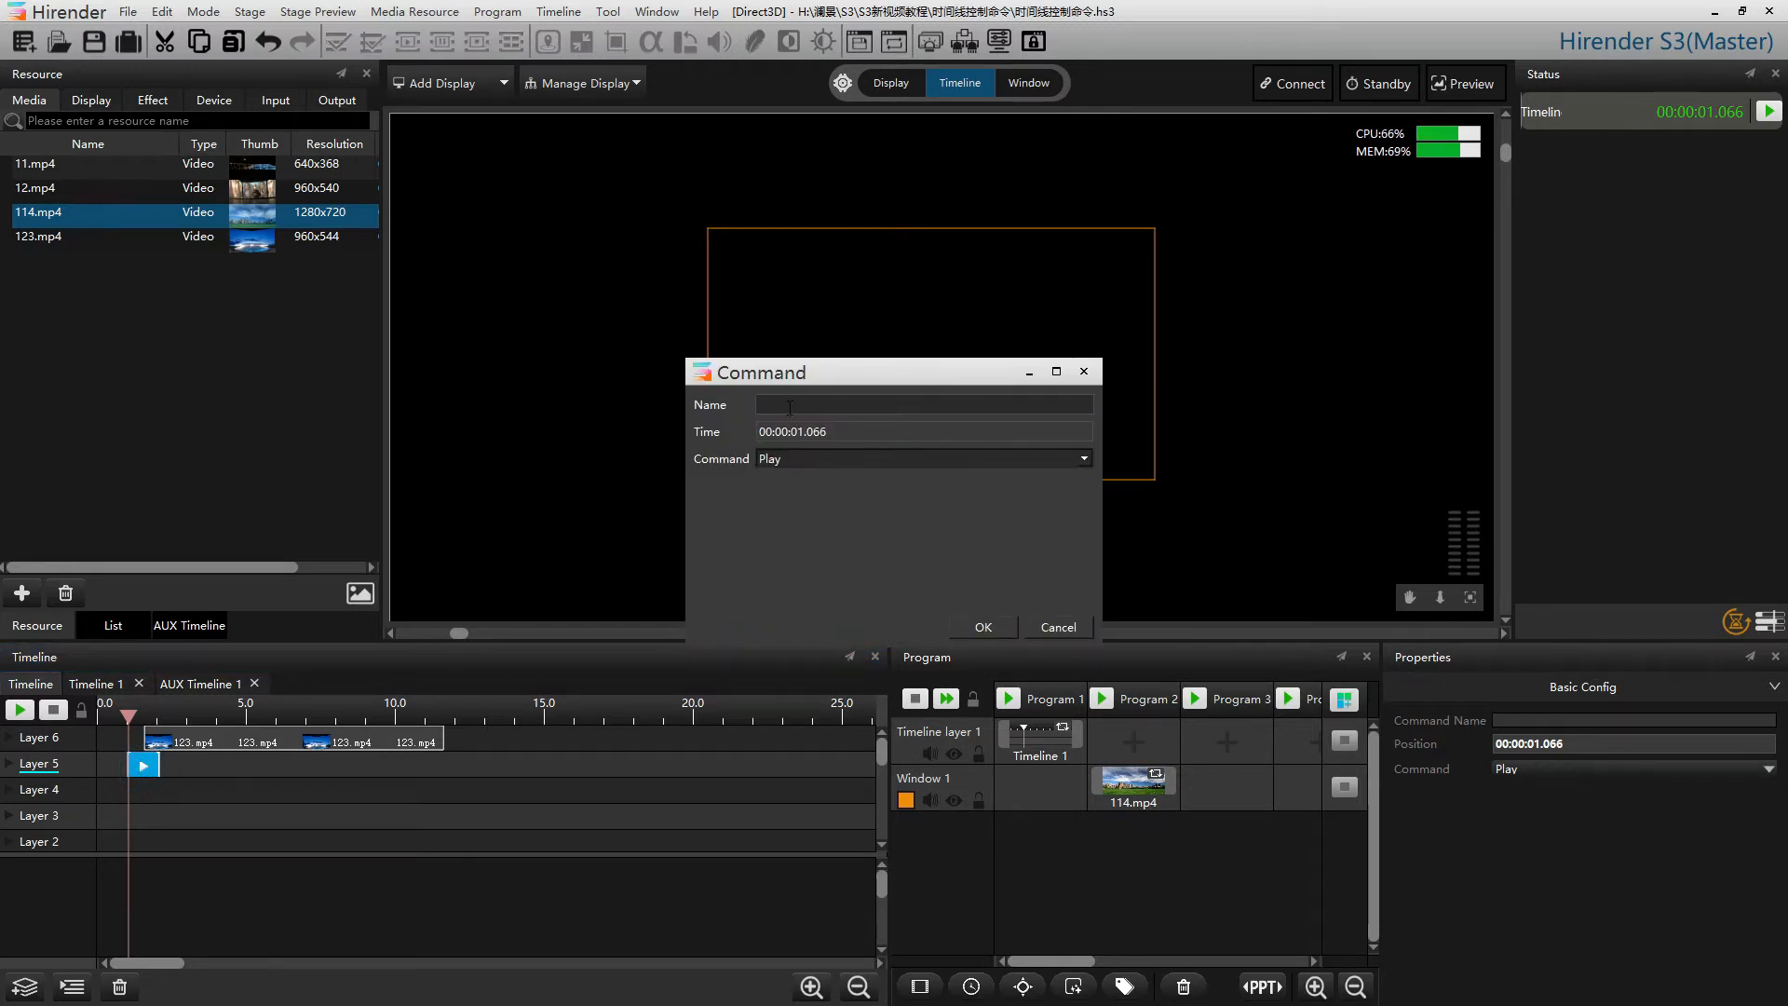
{"action": "left_click", "coordinate": [1061, 456]}
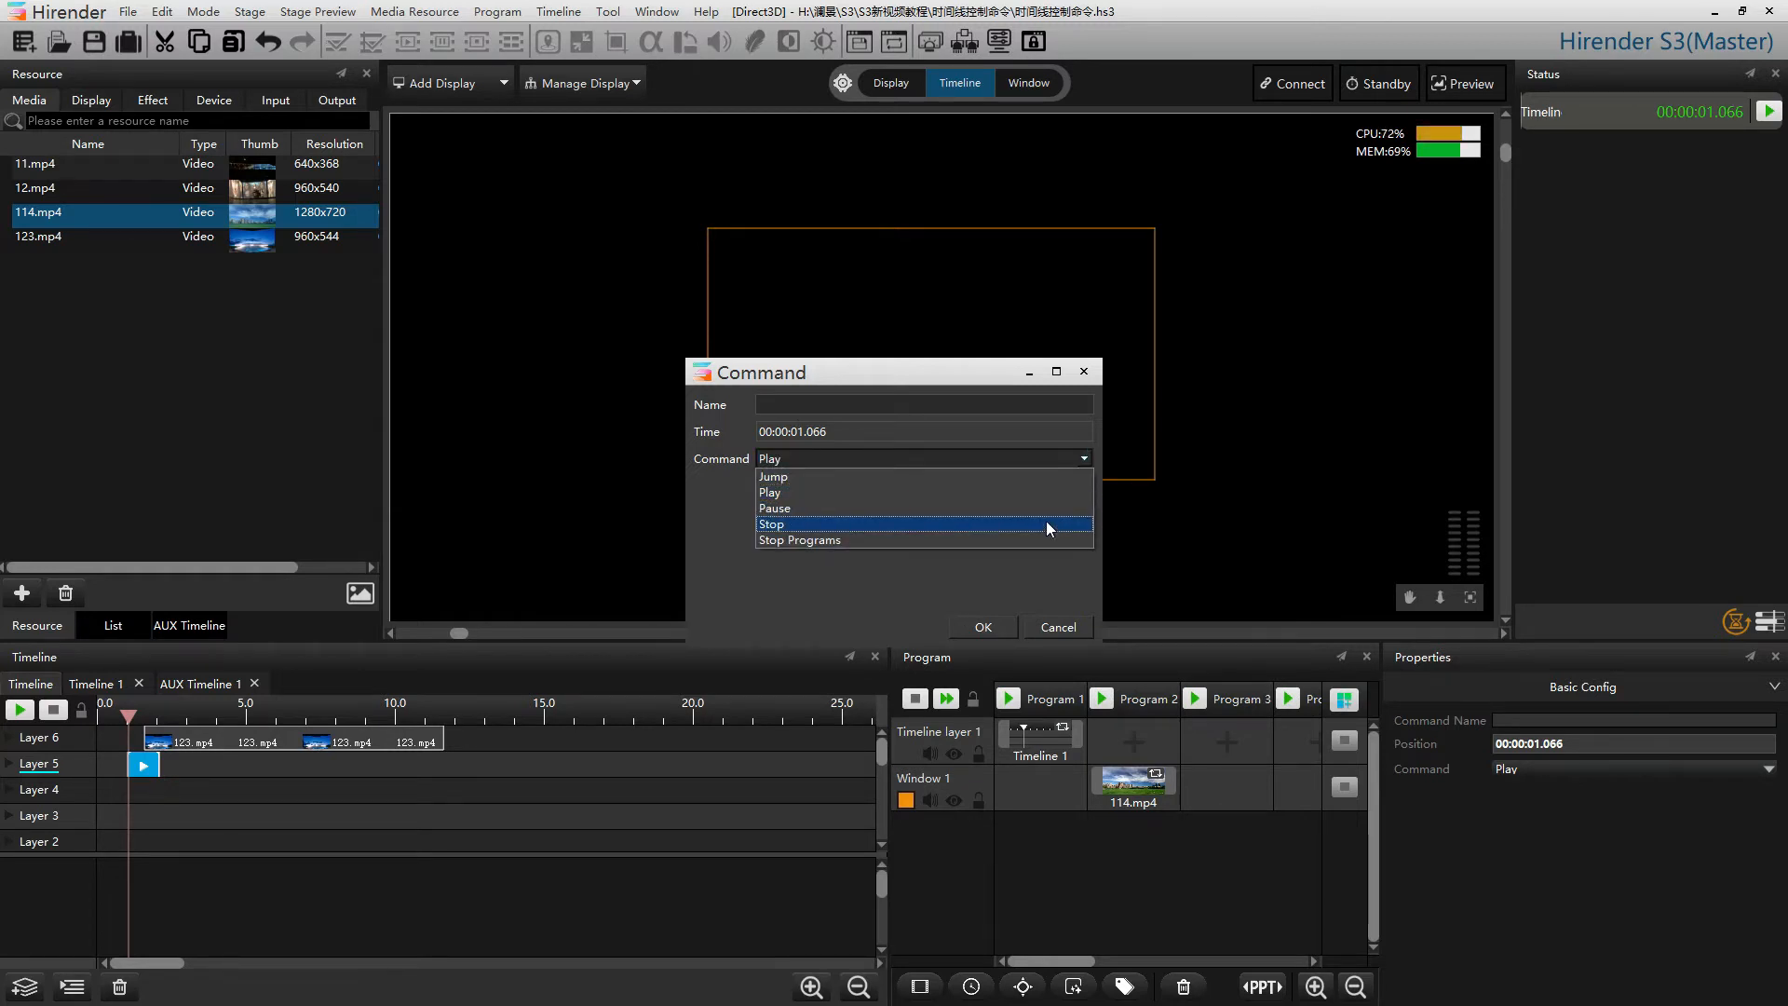
{"action": "left_click", "coordinate": [895, 597]}
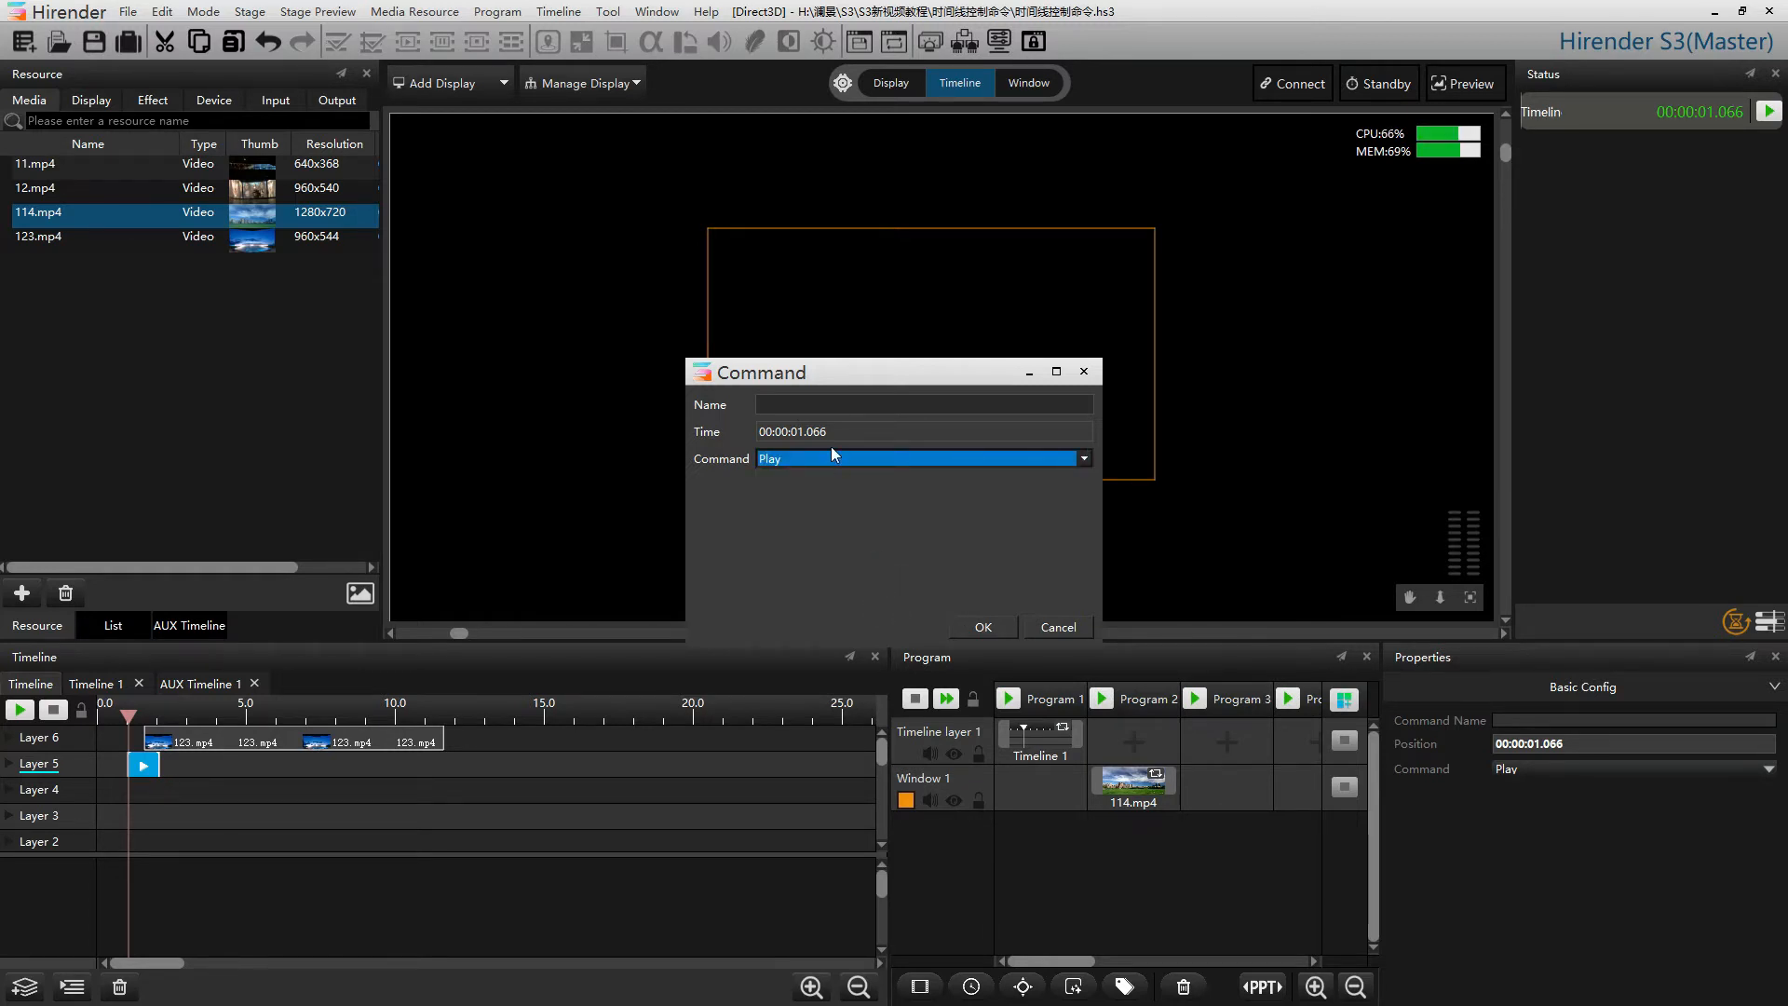
{"action": "left_click", "coordinate": [801, 401]}
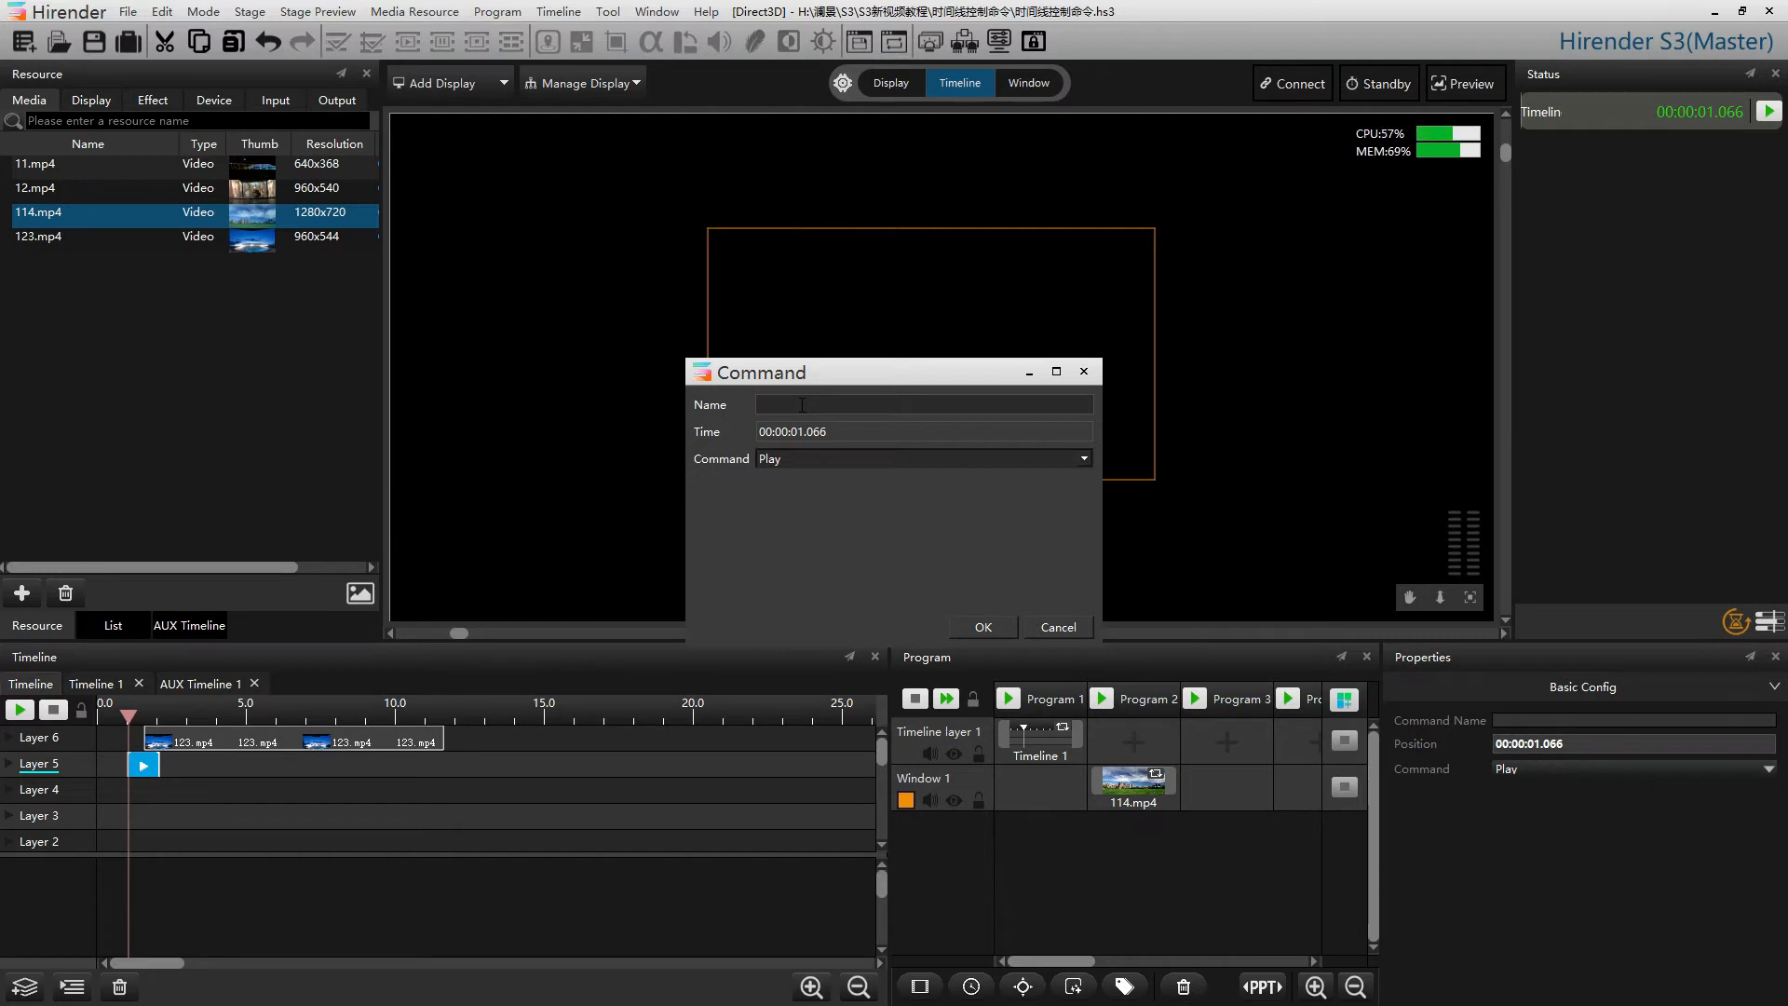
{"action": "left_click", "coordinate": [984, 627]}
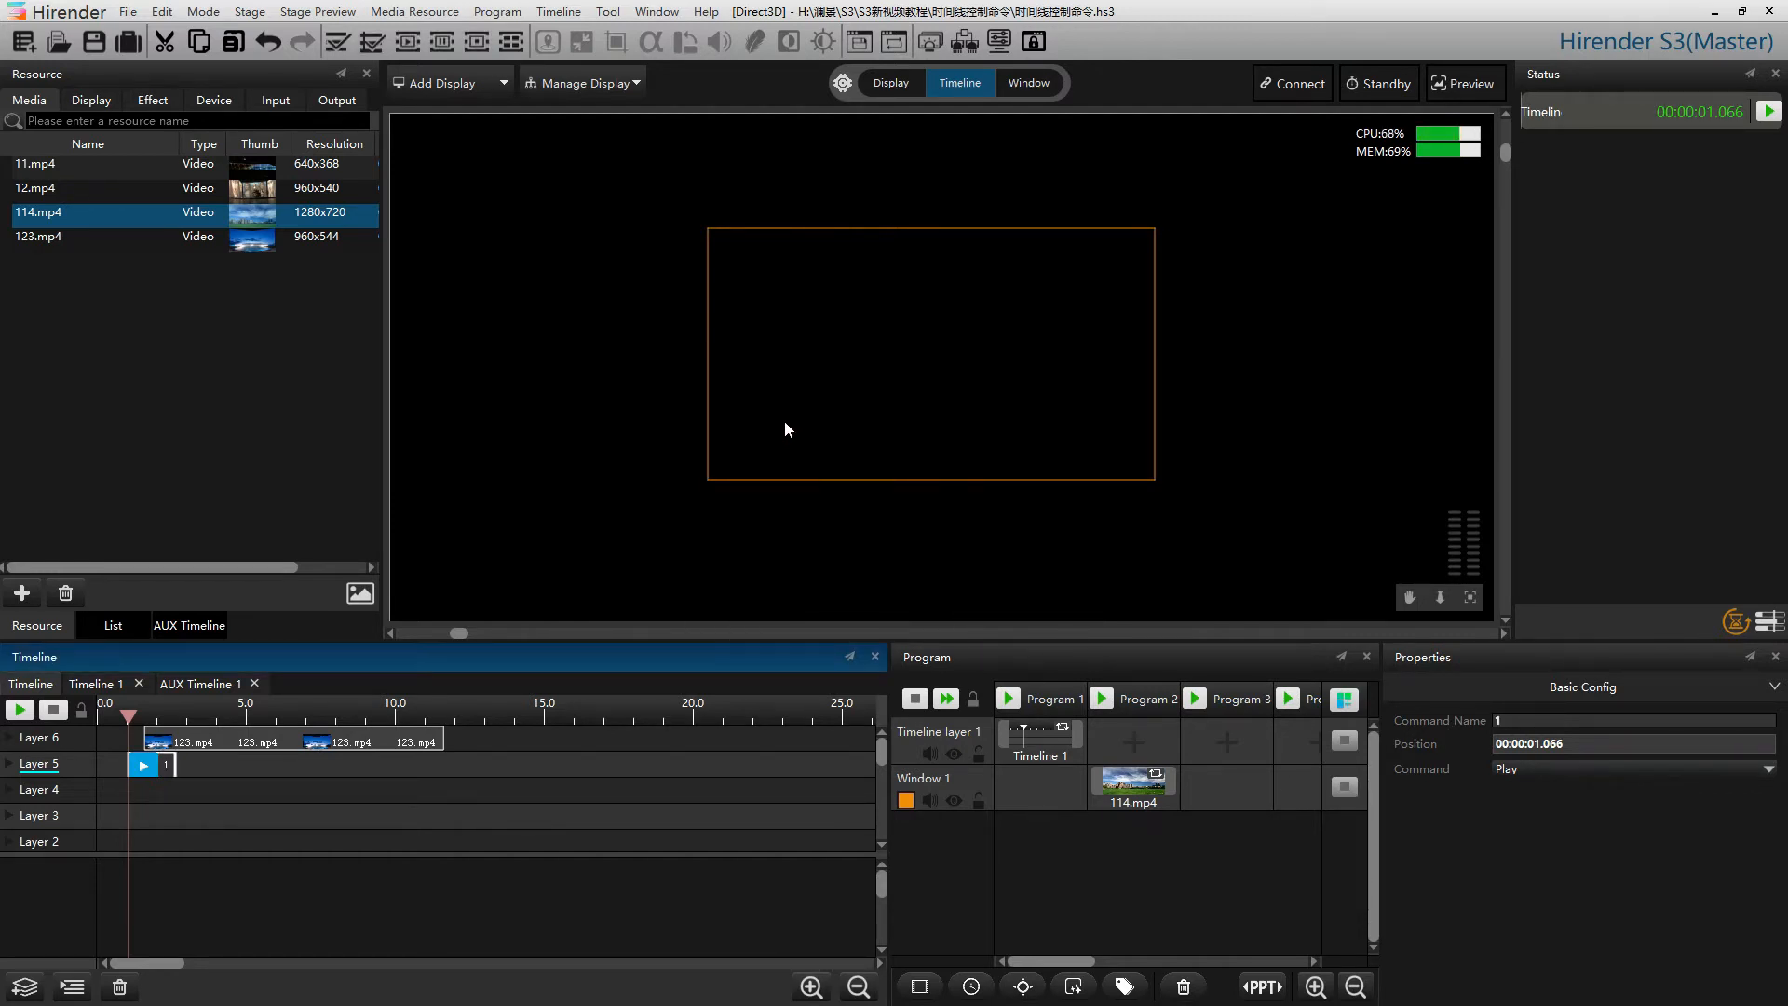
Turn on Play on Shortcut for the timeline, then play the timeline from about 3.7 s and stop it
{"action": "left_click", "coordinate": [558, 11]}
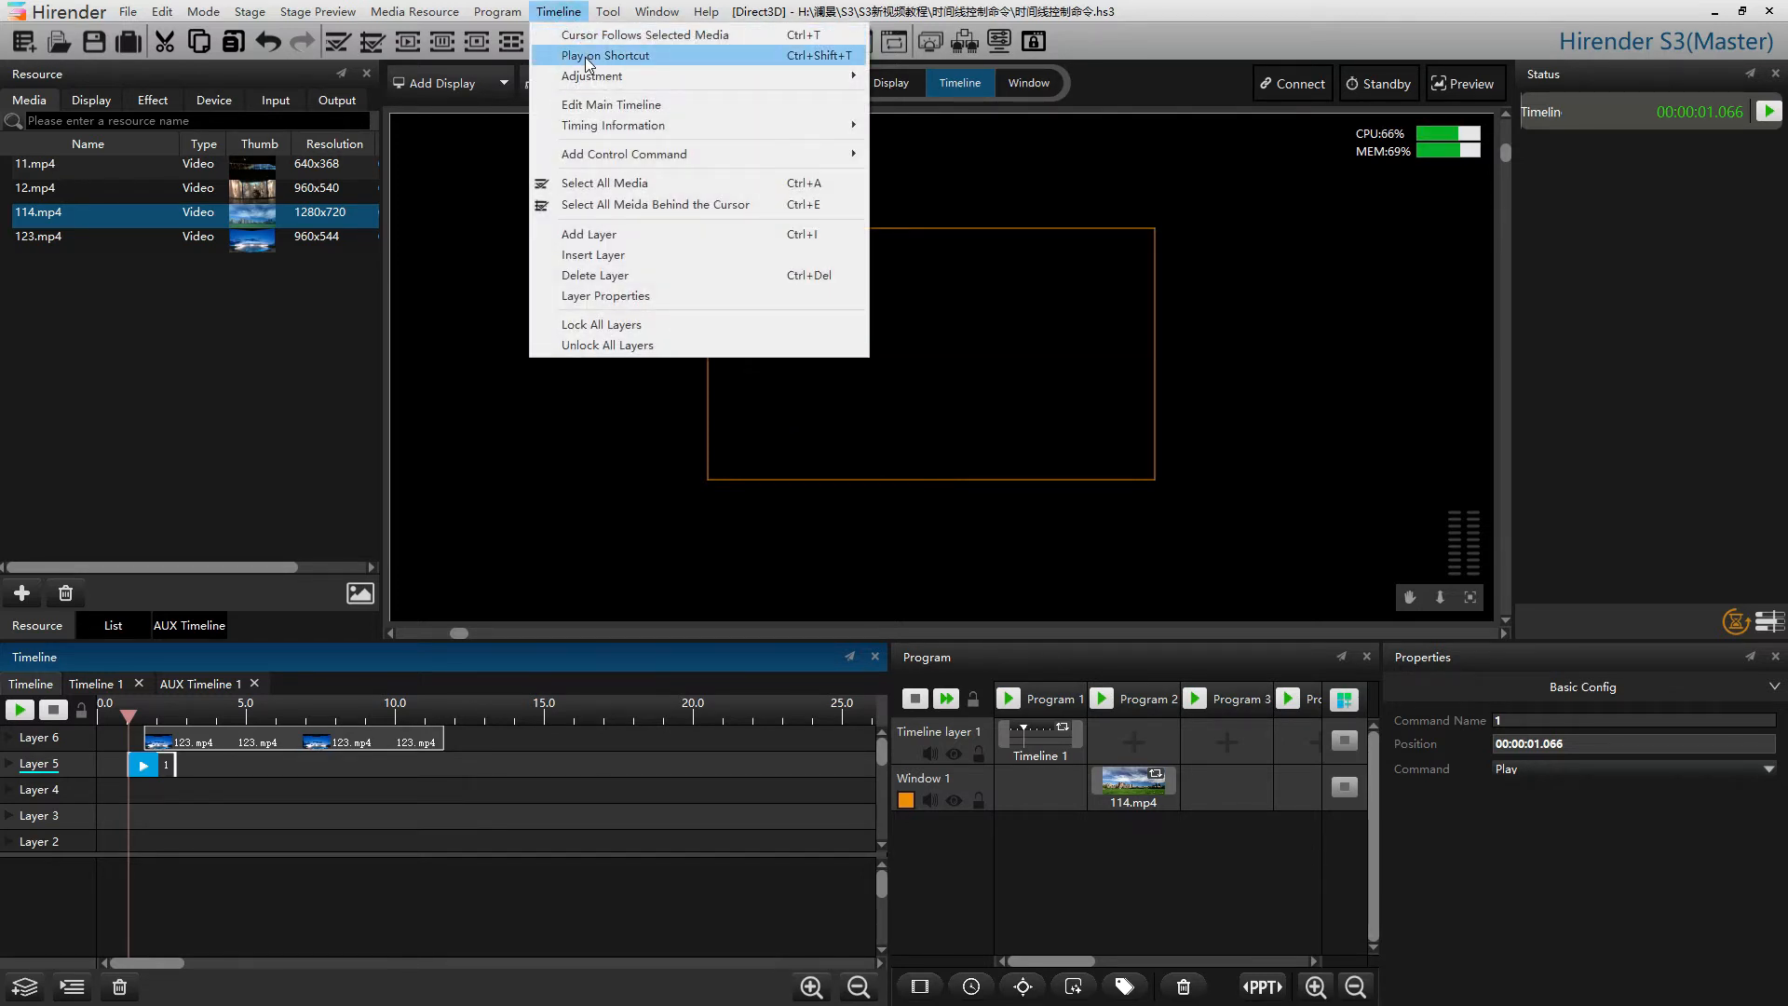
{"action": "left_click", "coordinate": [584, 58]}
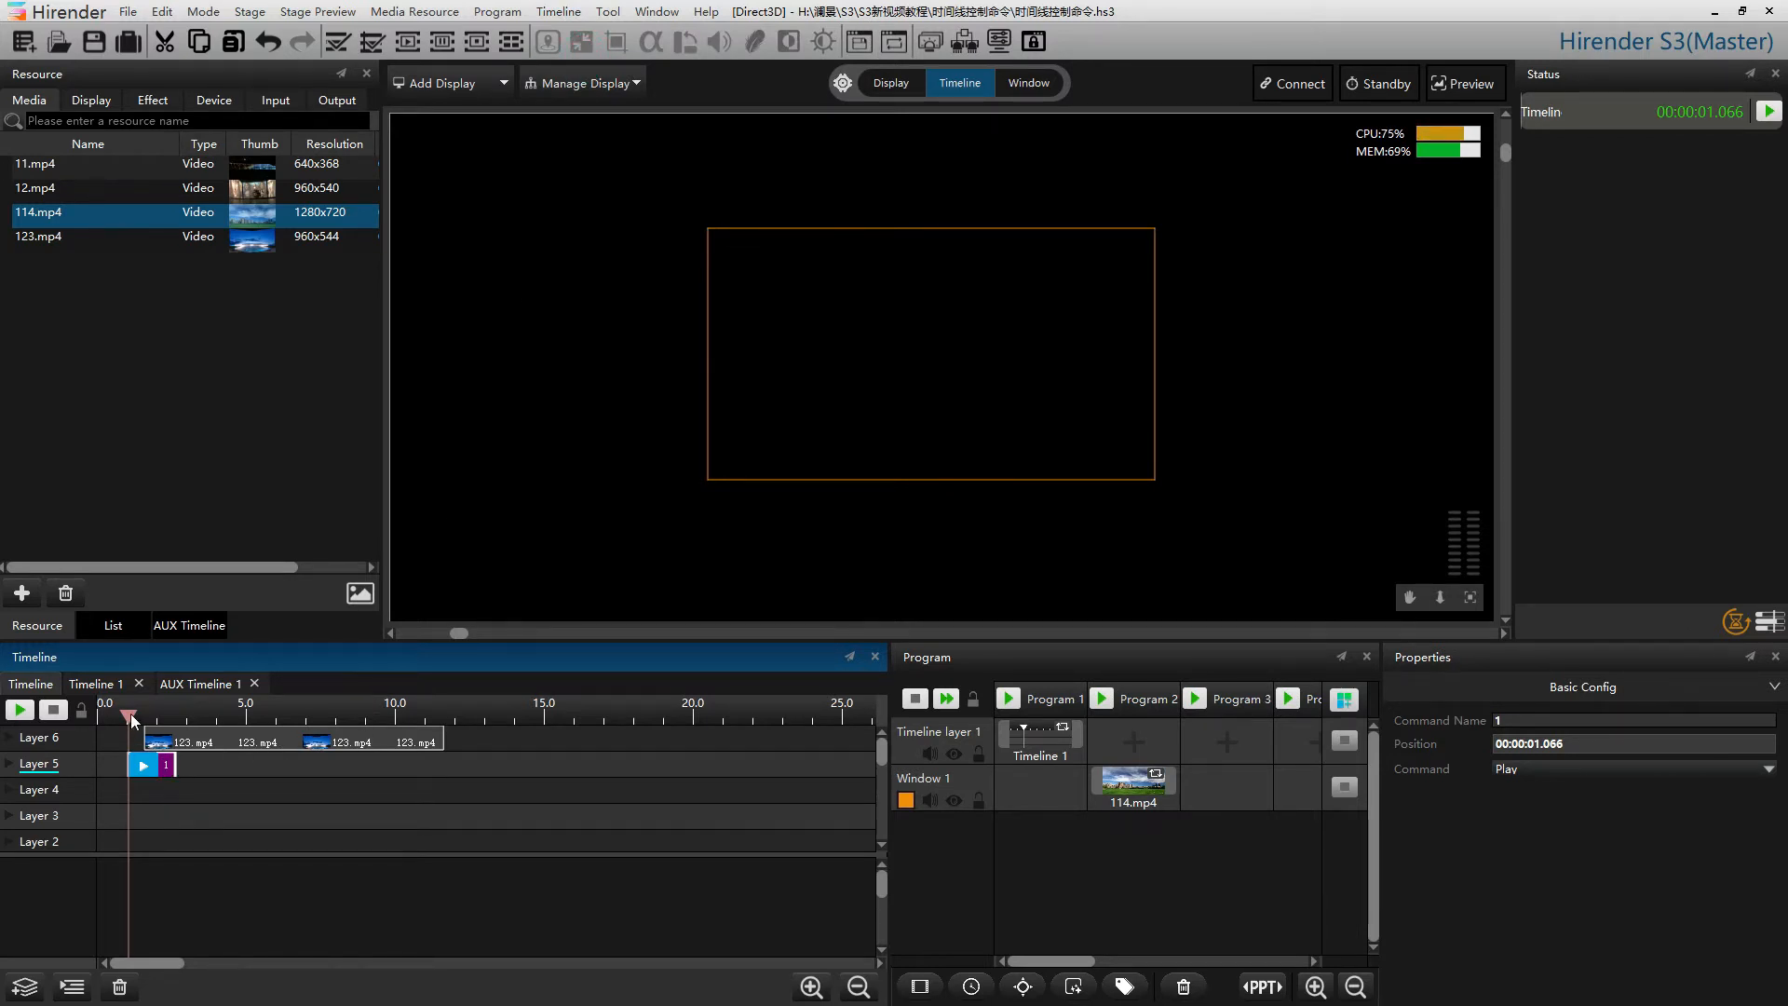
{"action": "left_click_drag", "start_coordinate": [132, 719], "coordinate": [205, 824]}
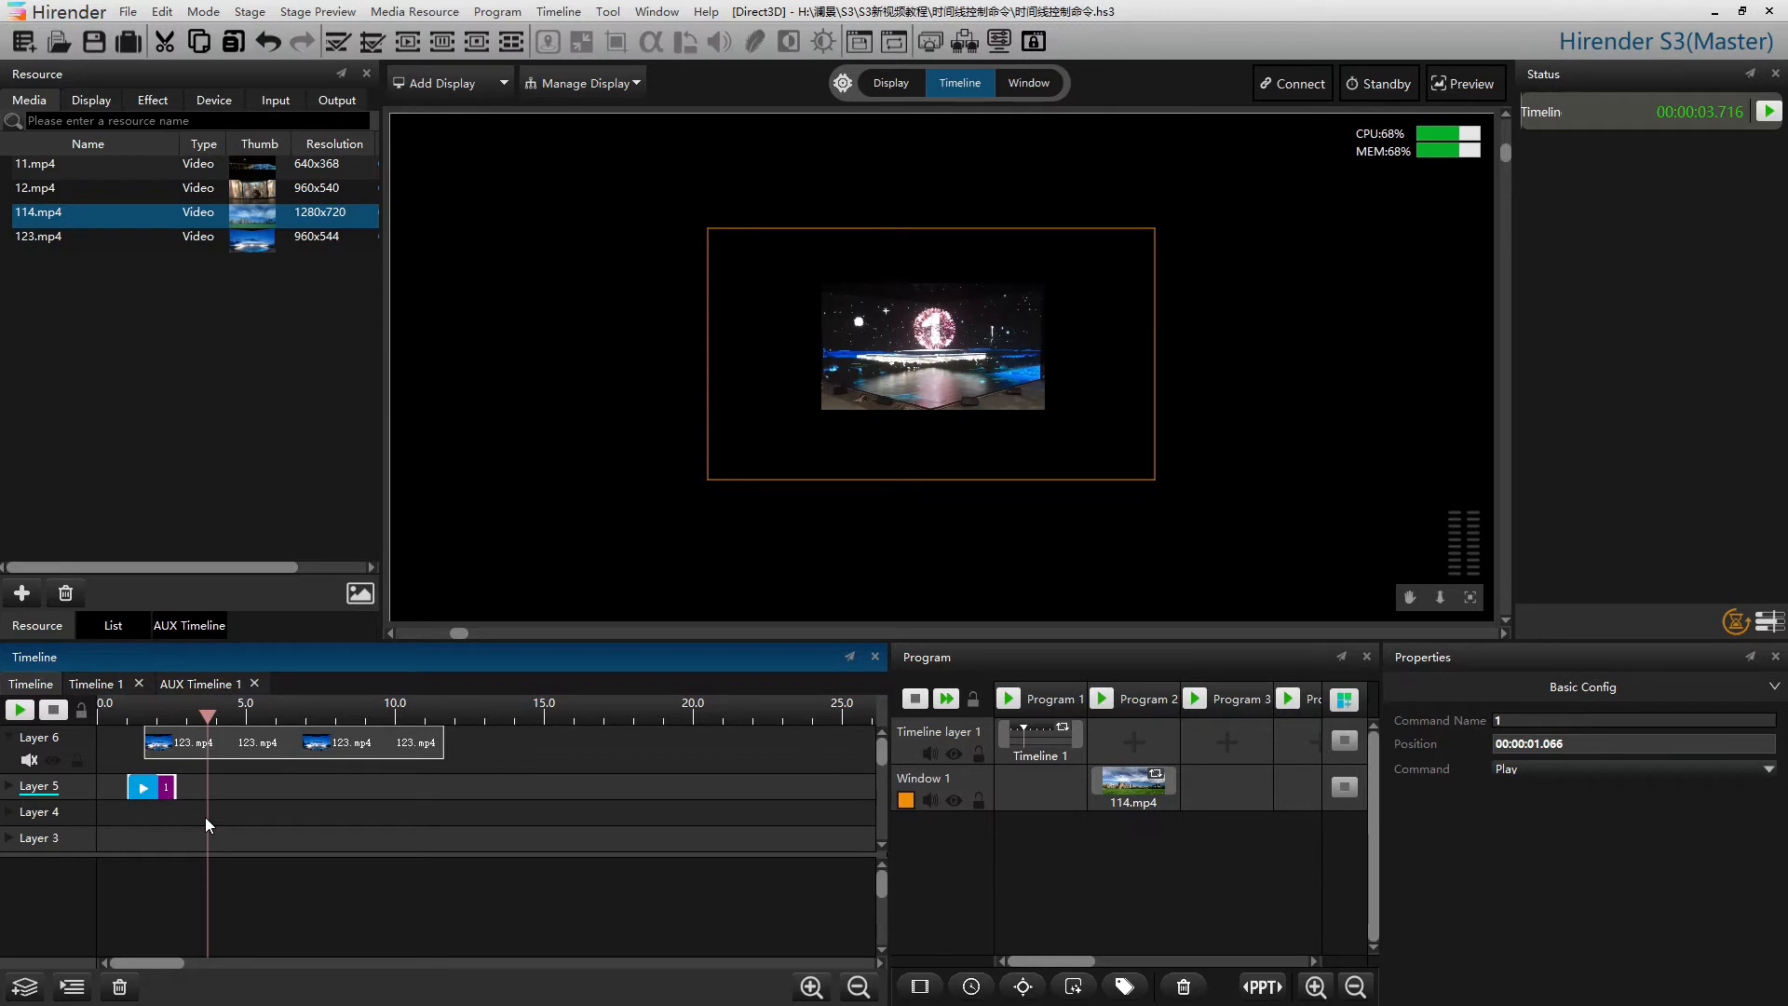
{"action": "key", "text": "space"}
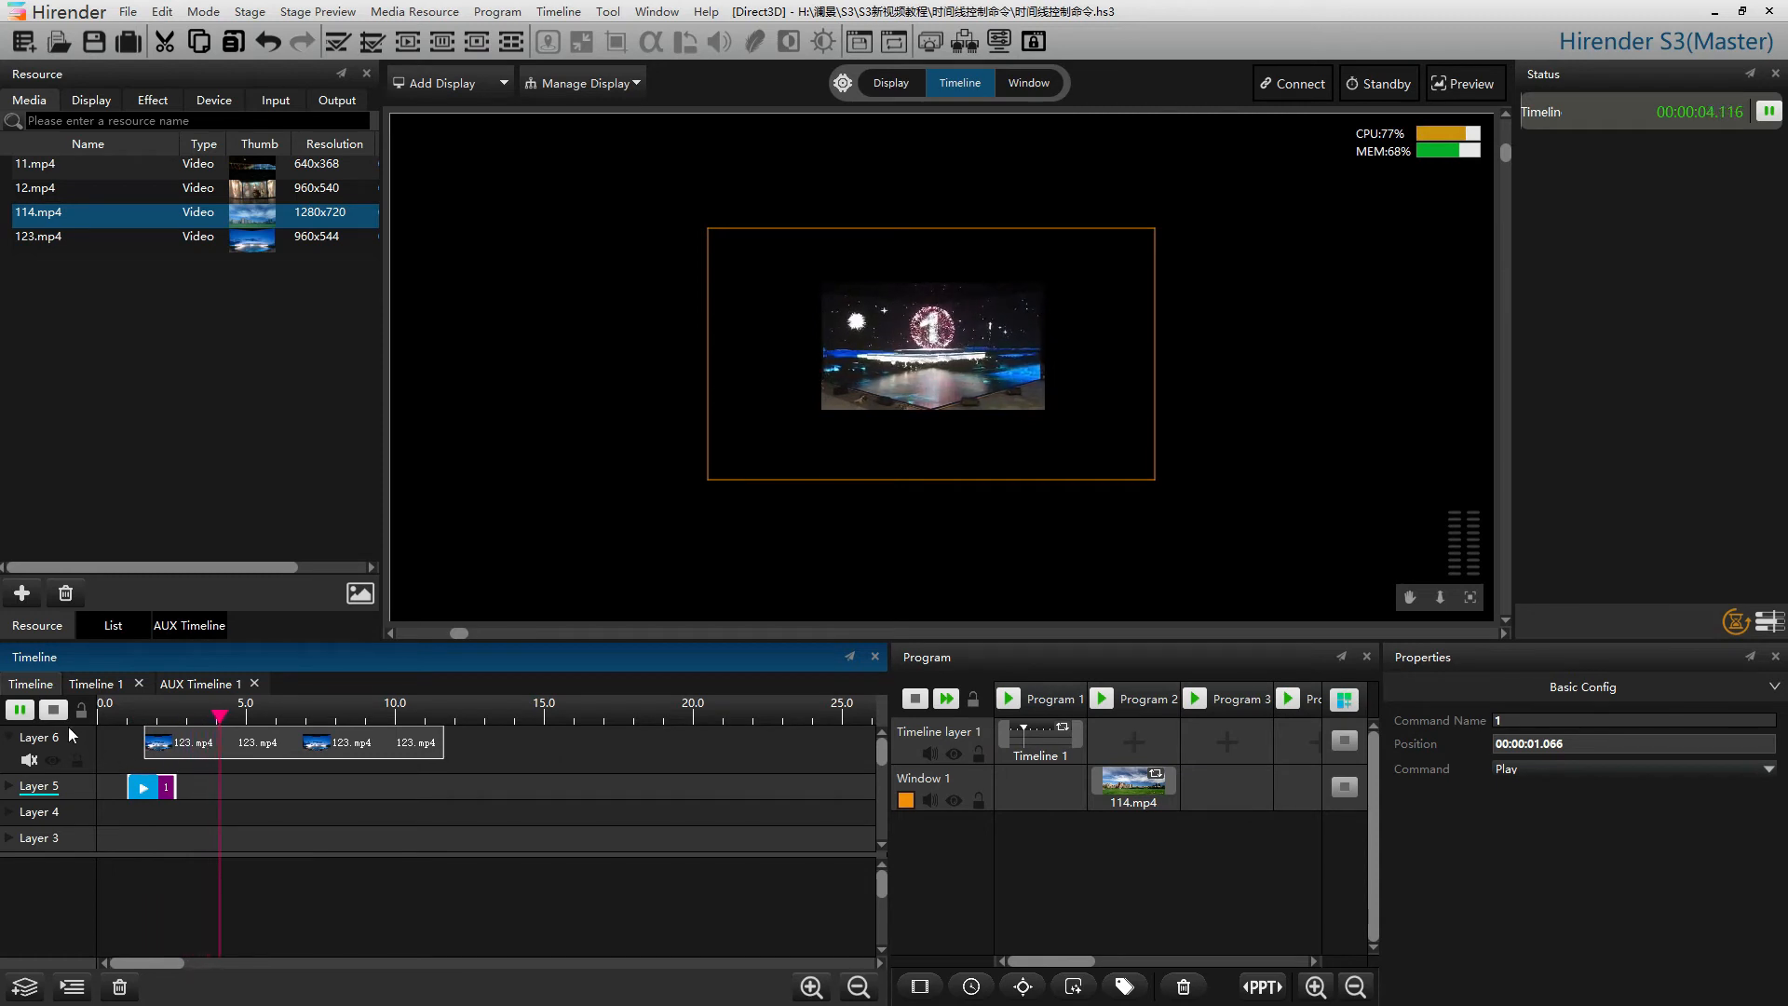
{"action": "left_click", "coordinate": [54, 710]}
Add a Pause command to Layer 5
{"action": "right_click", "coordinate": [224, 784]}
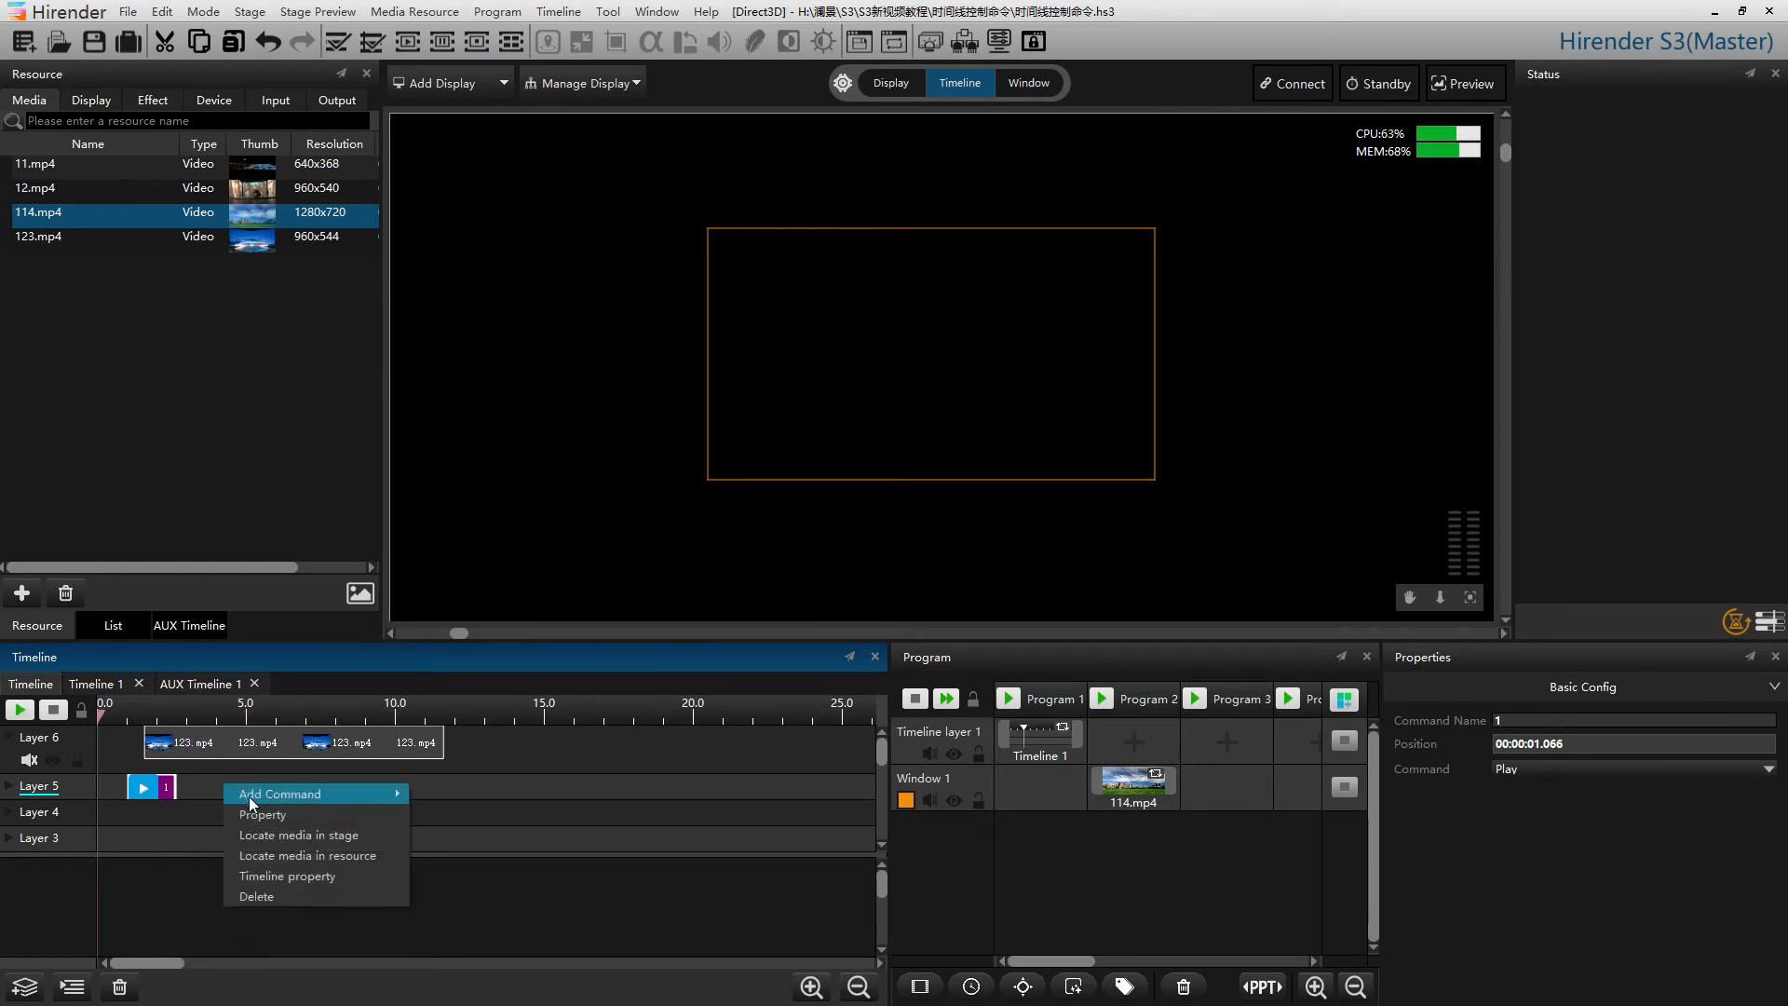
{"action": "mouse_move", "coordinate": [337, 797]}
{"action": "left_click", "coordinate": [436, 813]}
Add a Stop command to Layer 5 and move it to about 10 s
{"action": "right_click", "coordinate": [304, 791]}
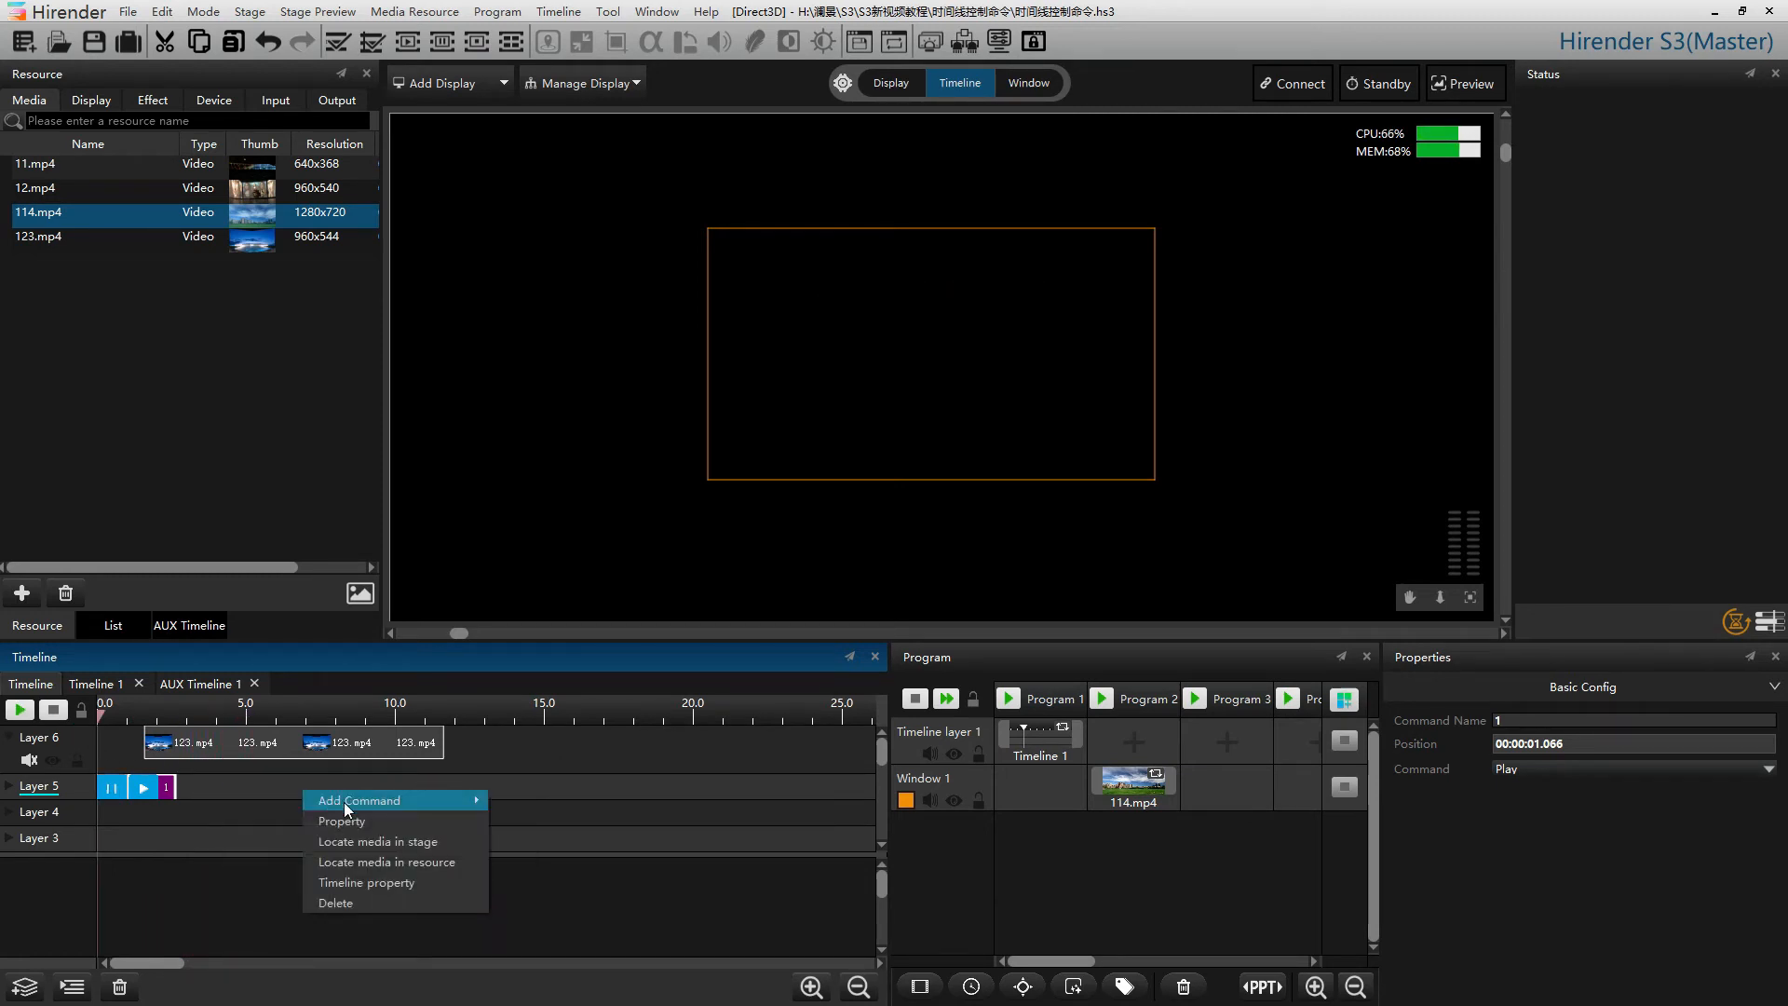
{"action": "left_click", "coordinate": [533, 841]}
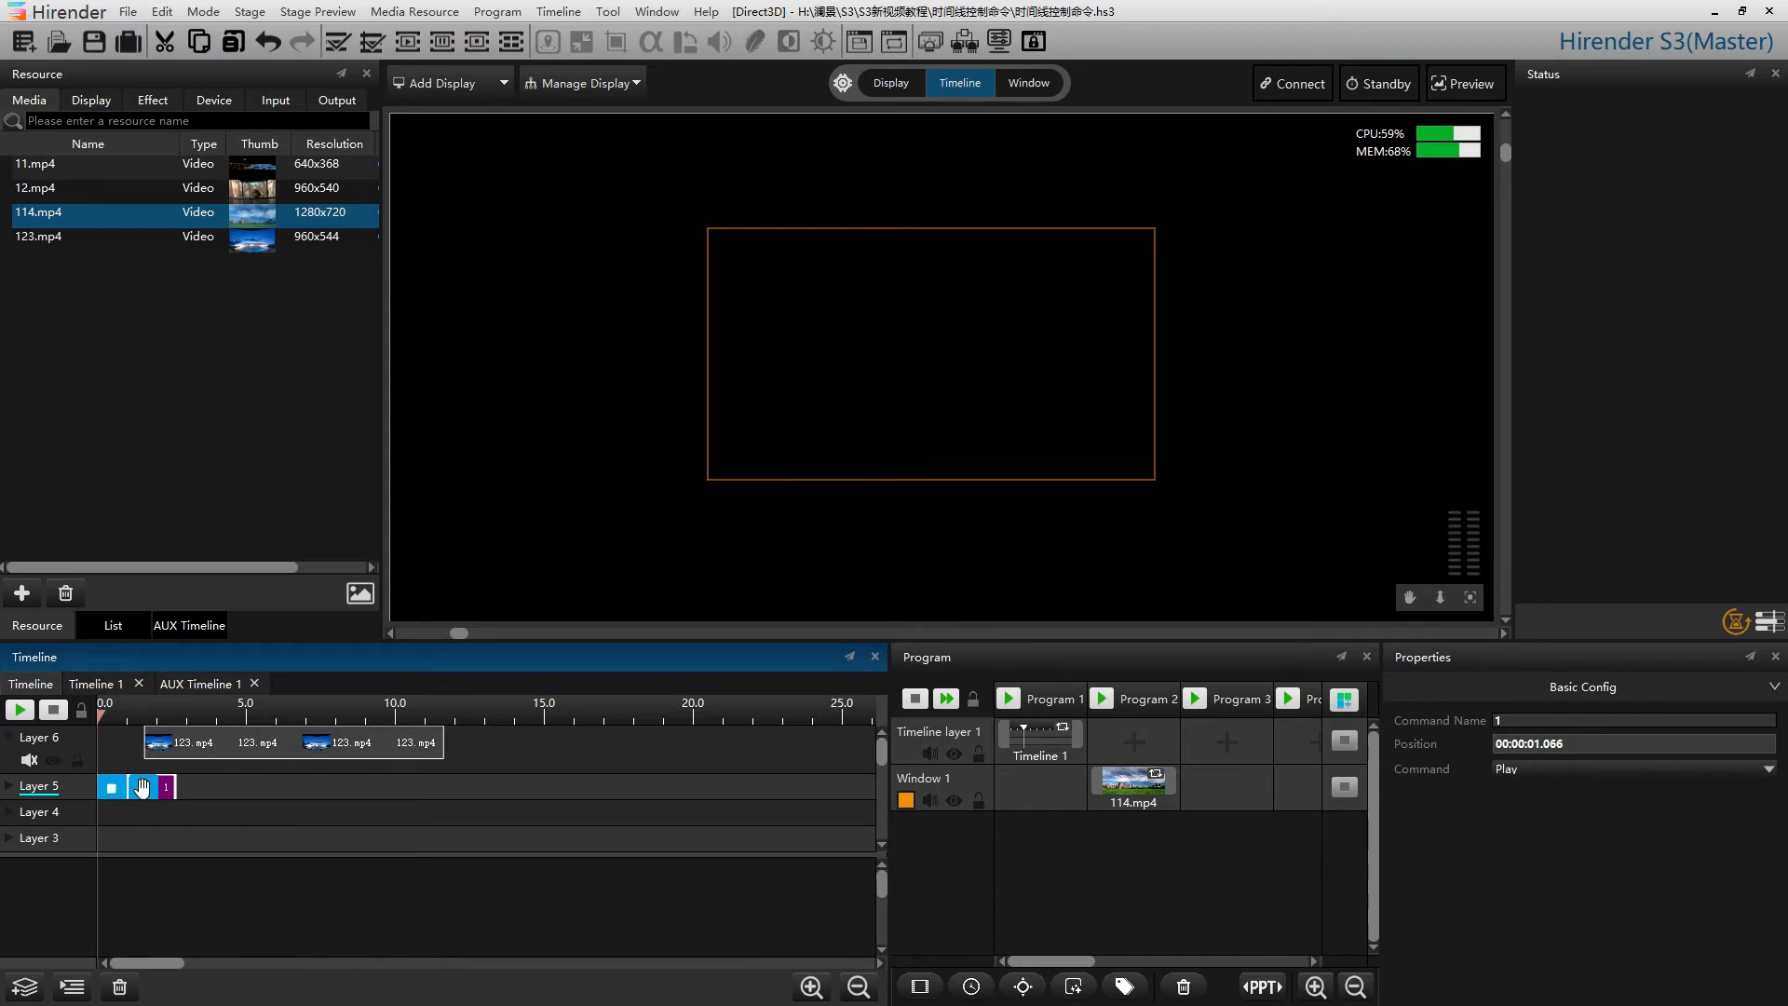
{"action": "left_click_drag", "start_coordinate": [144, 787], "coordinate": [418, 792]}
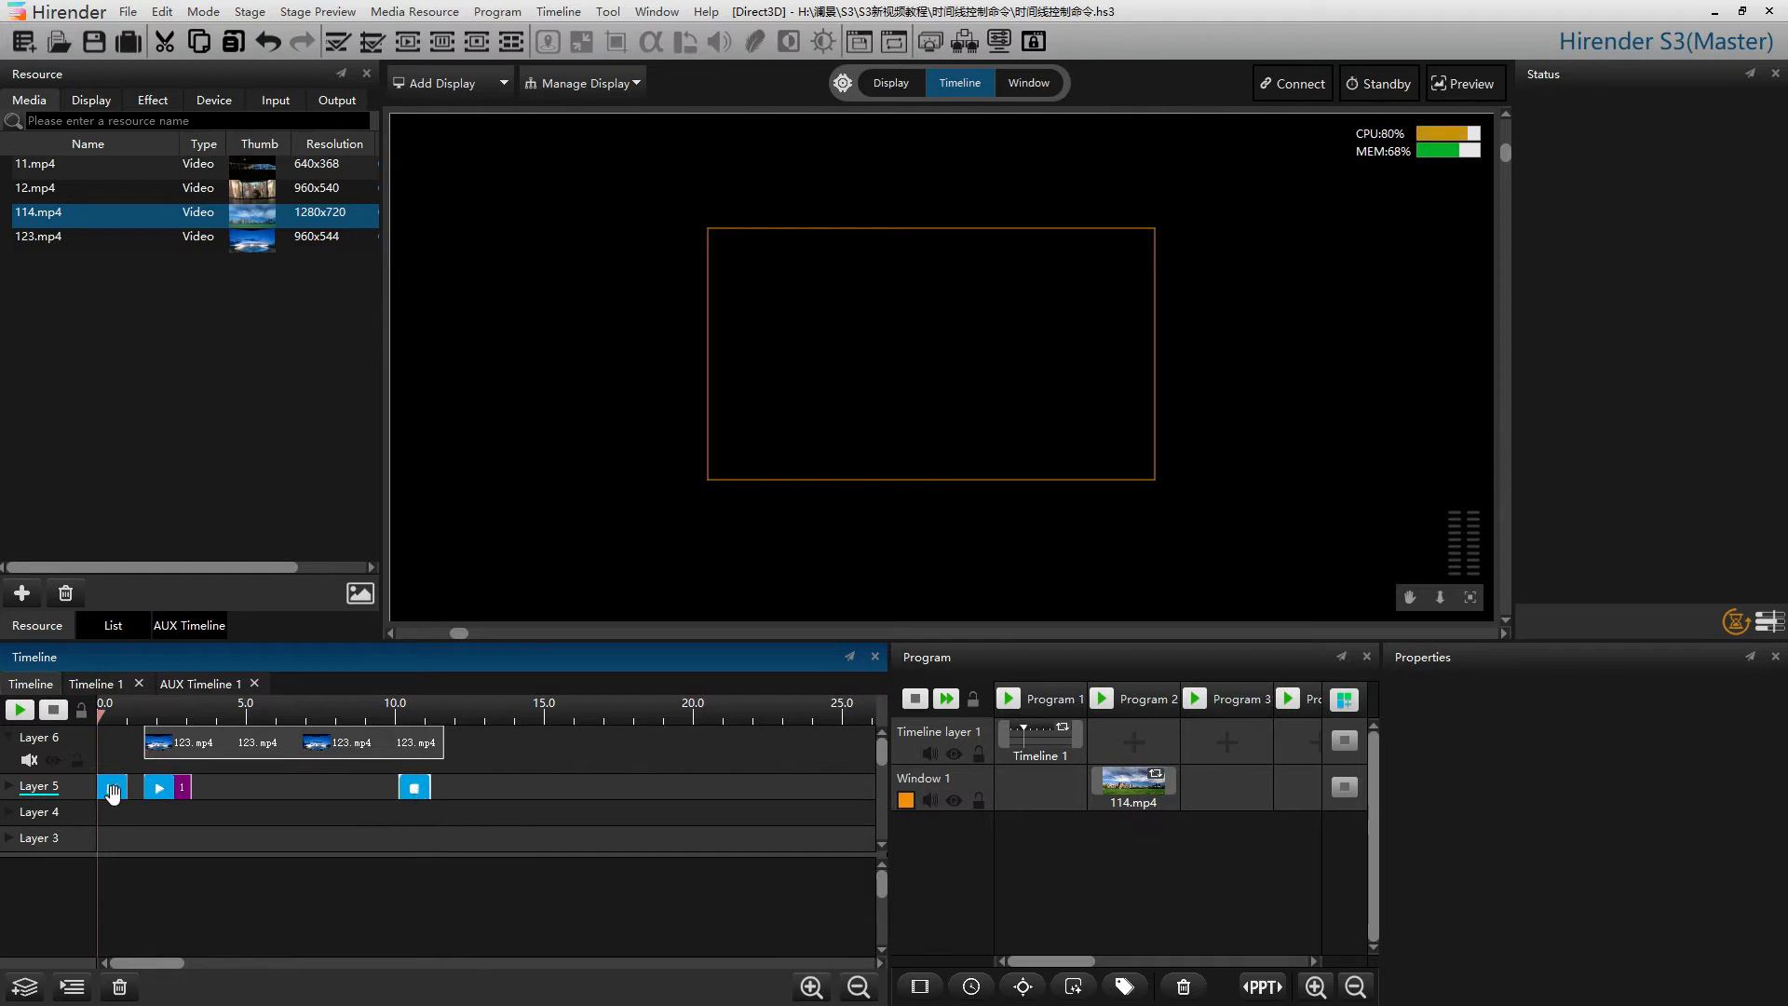
Move the Pause command to about 6.1 s and play the timeline to test it
{"action": "left_click_drag", "start_coordinate": [112, 790], "coordinate": [295, 792]}
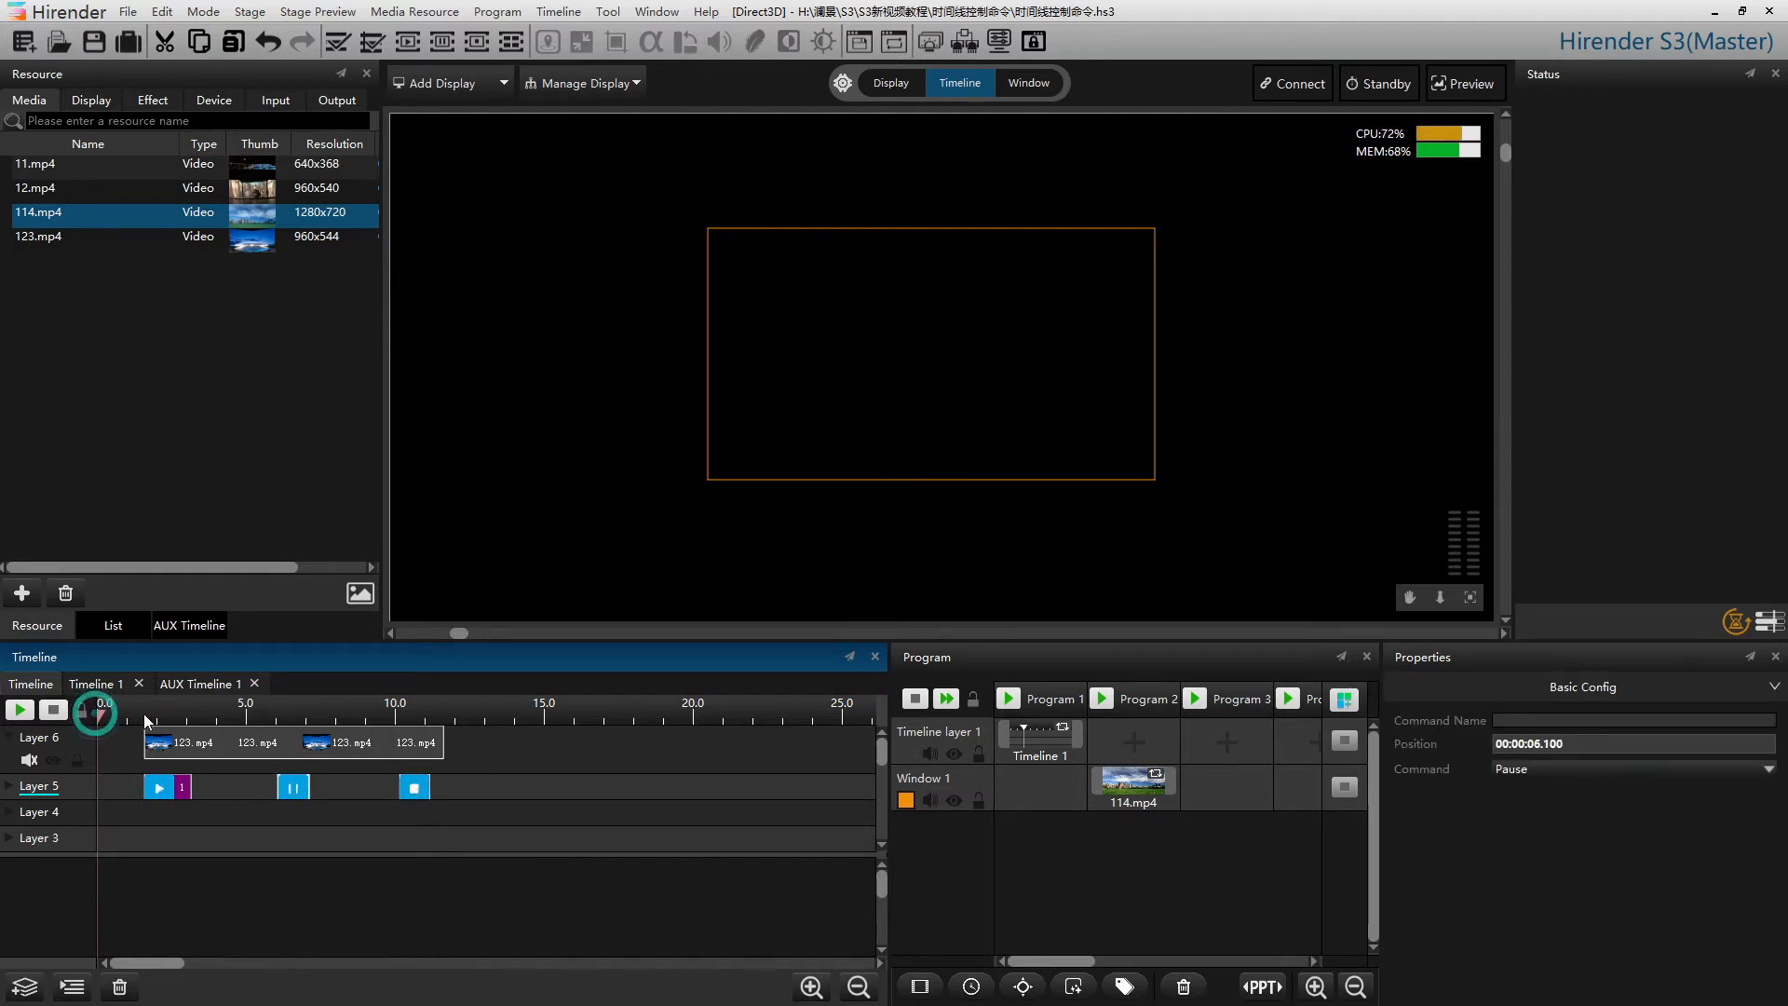
{"action": "key", "text": "space"}
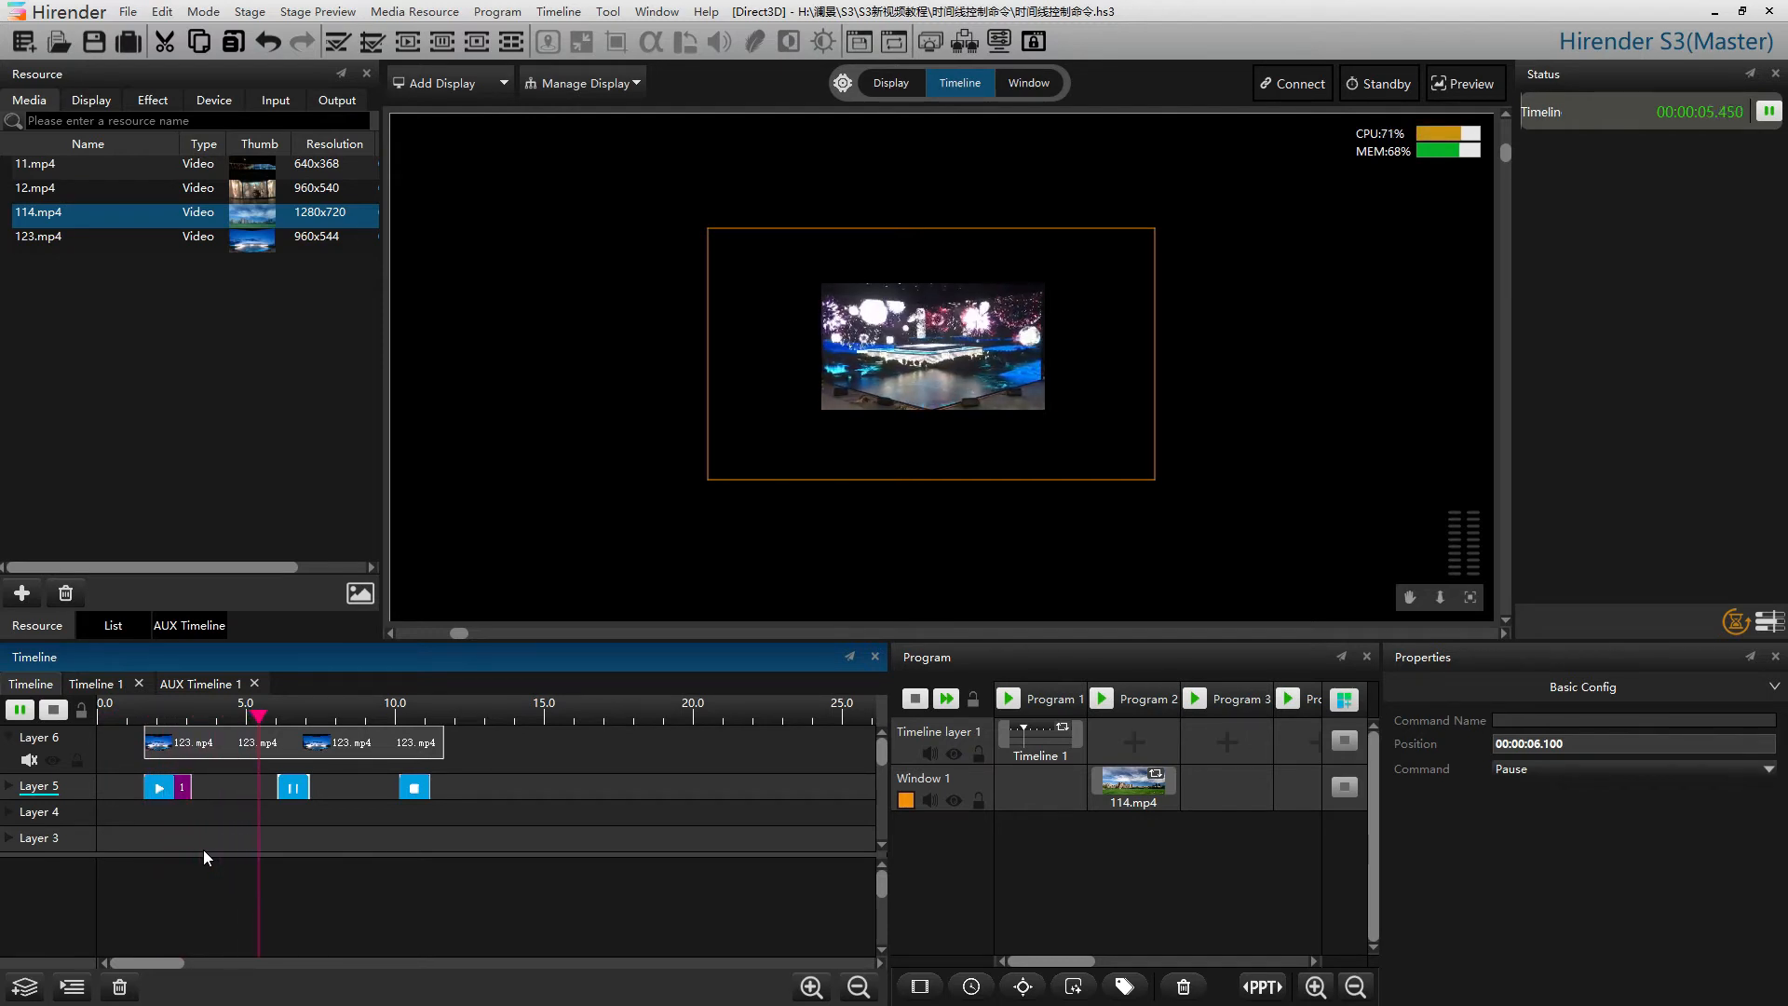
{"action": "left_click", "coordinate": [19, 711]}
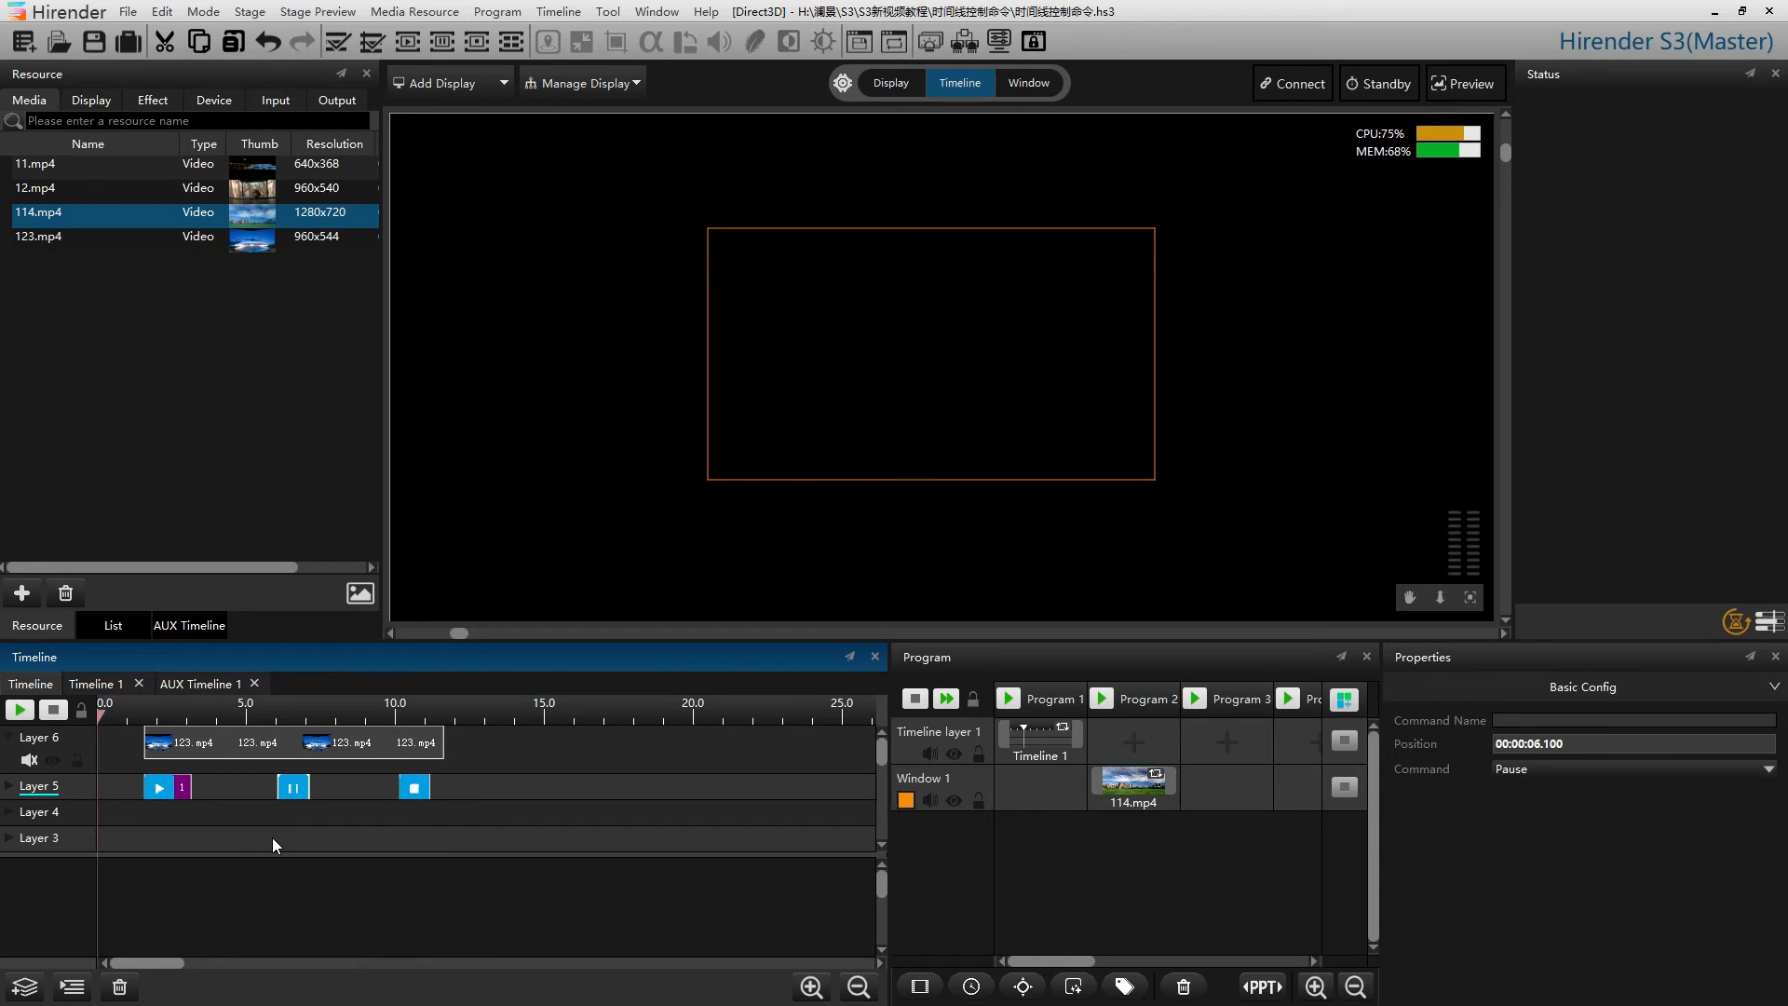
Add a Jump command to Layer 5 and move it to about 4.2 s
{"action": "right_click", "coordinate": [494, 790]}
{"action": "mouse_move", "coordinate": [537, 800]}
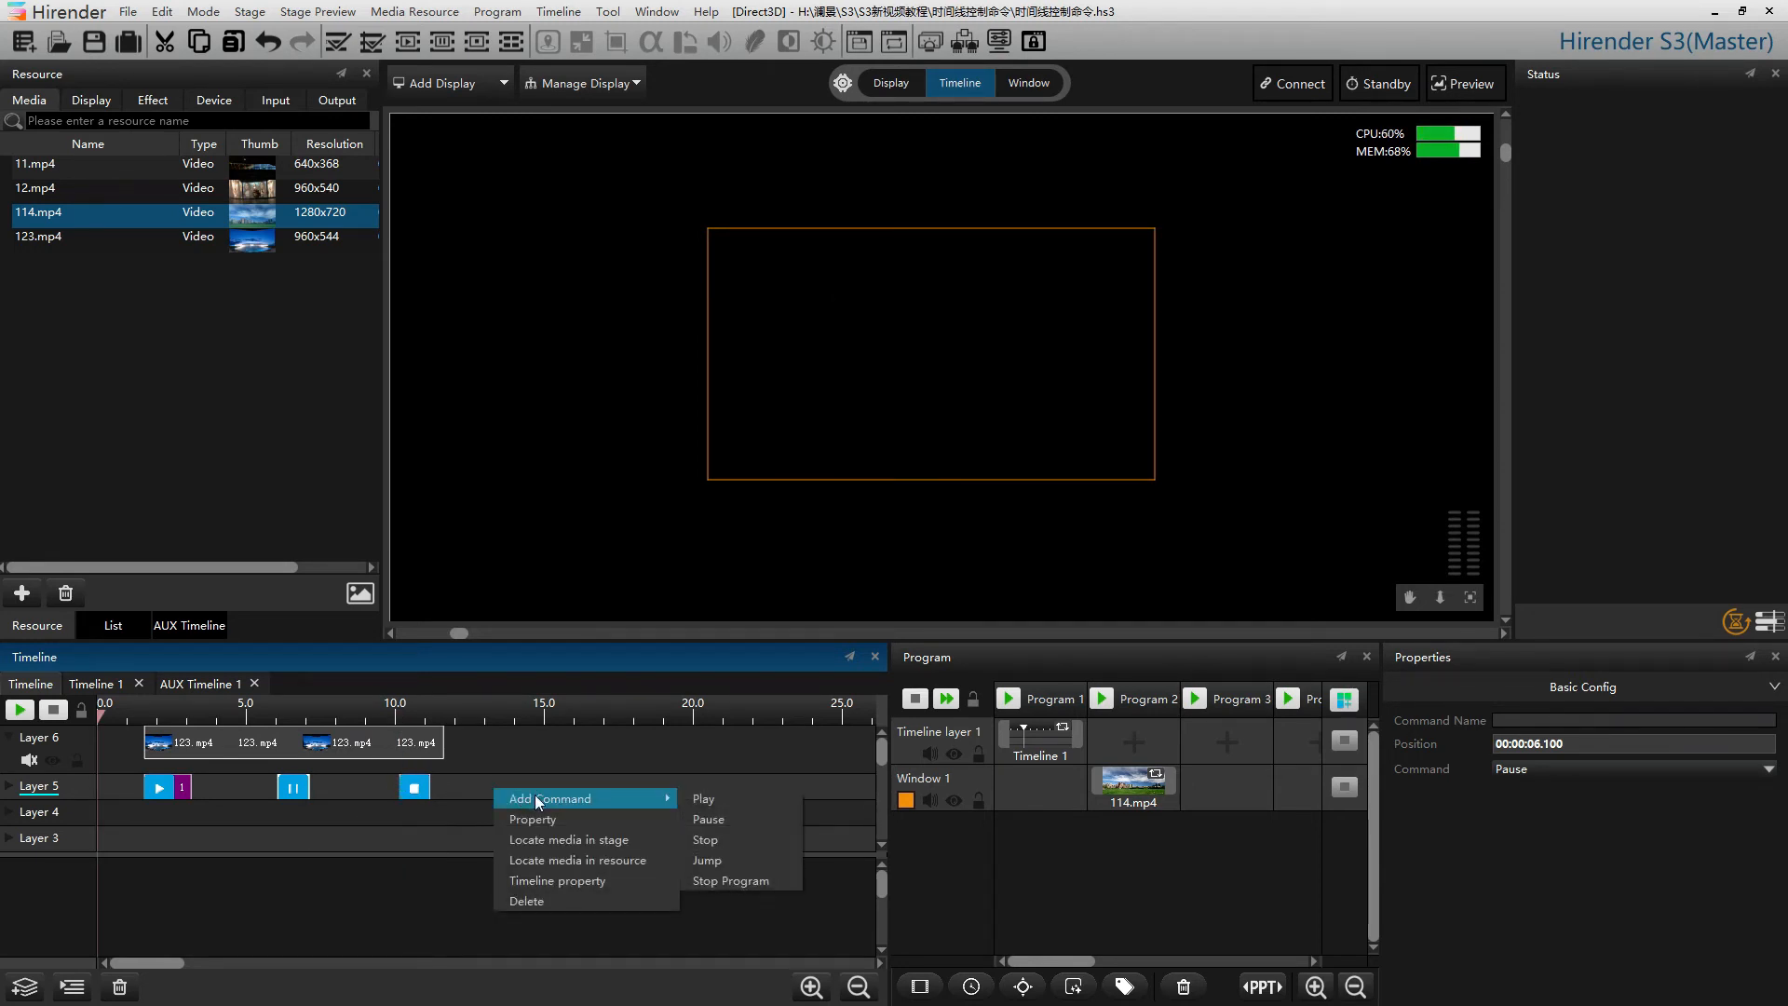
{"action": "left_click", "coordinate": [700, 864]}
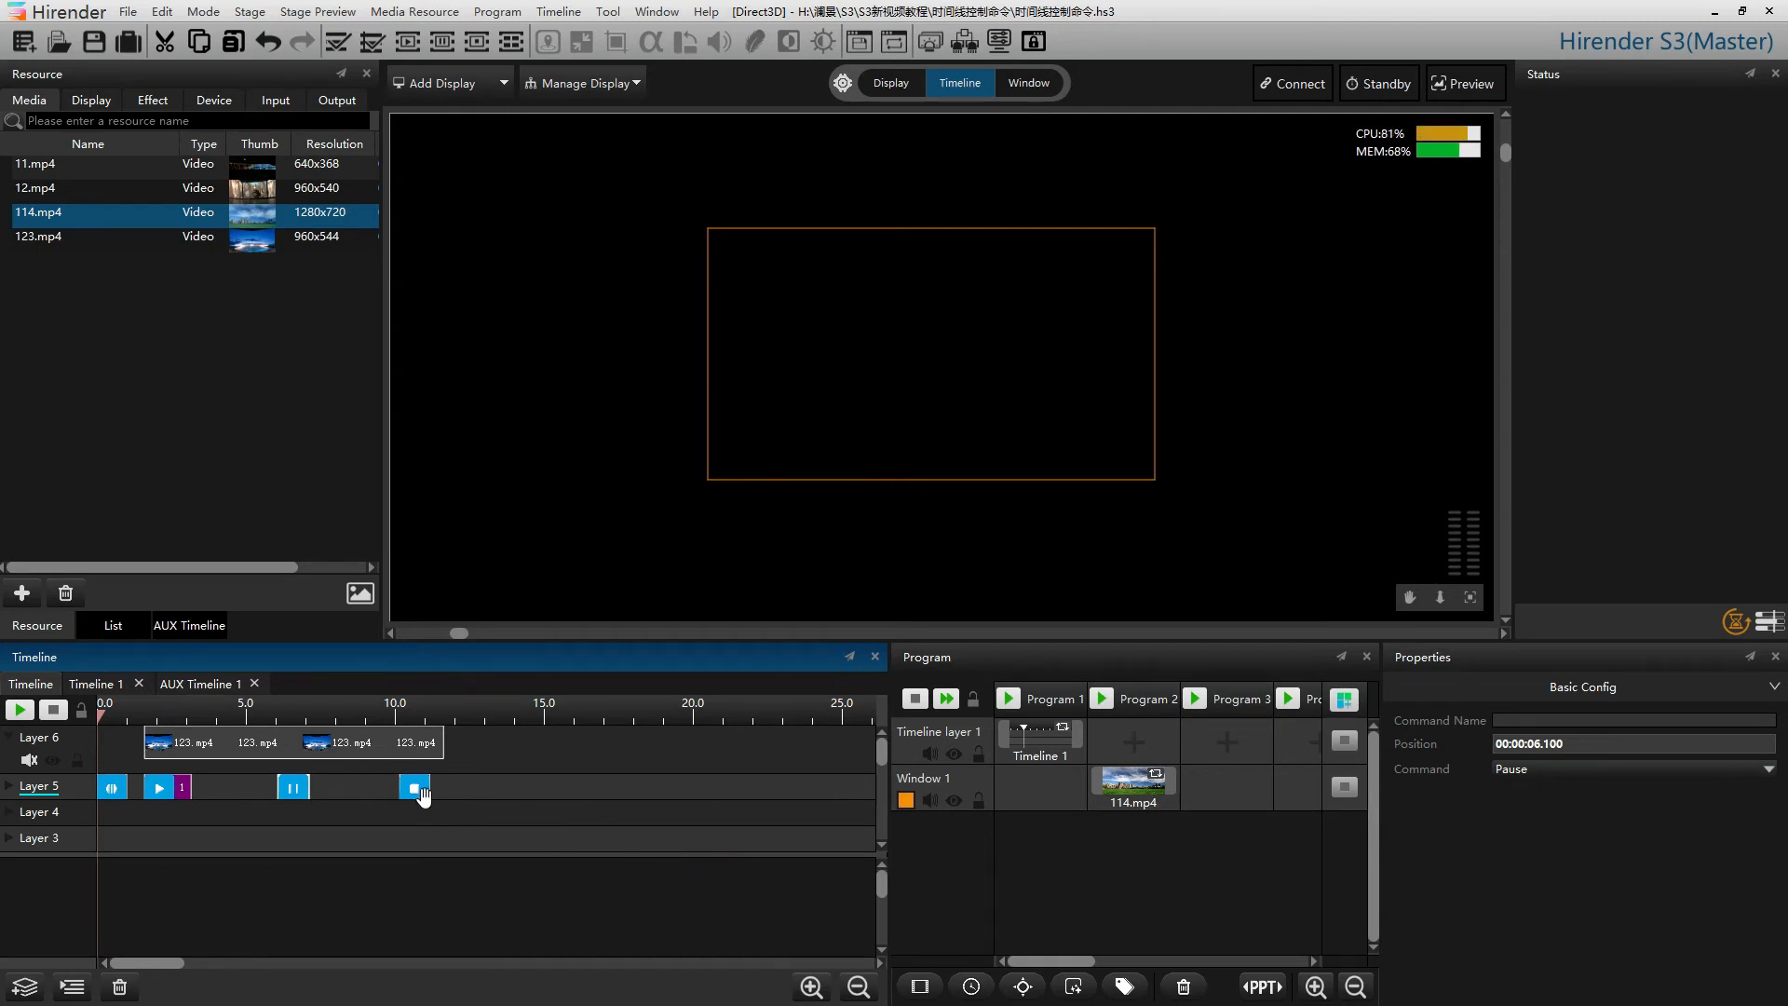
{"action": "left_click_drag", "start_coordinate": [112, 789], "coordinate": [277, 790]}
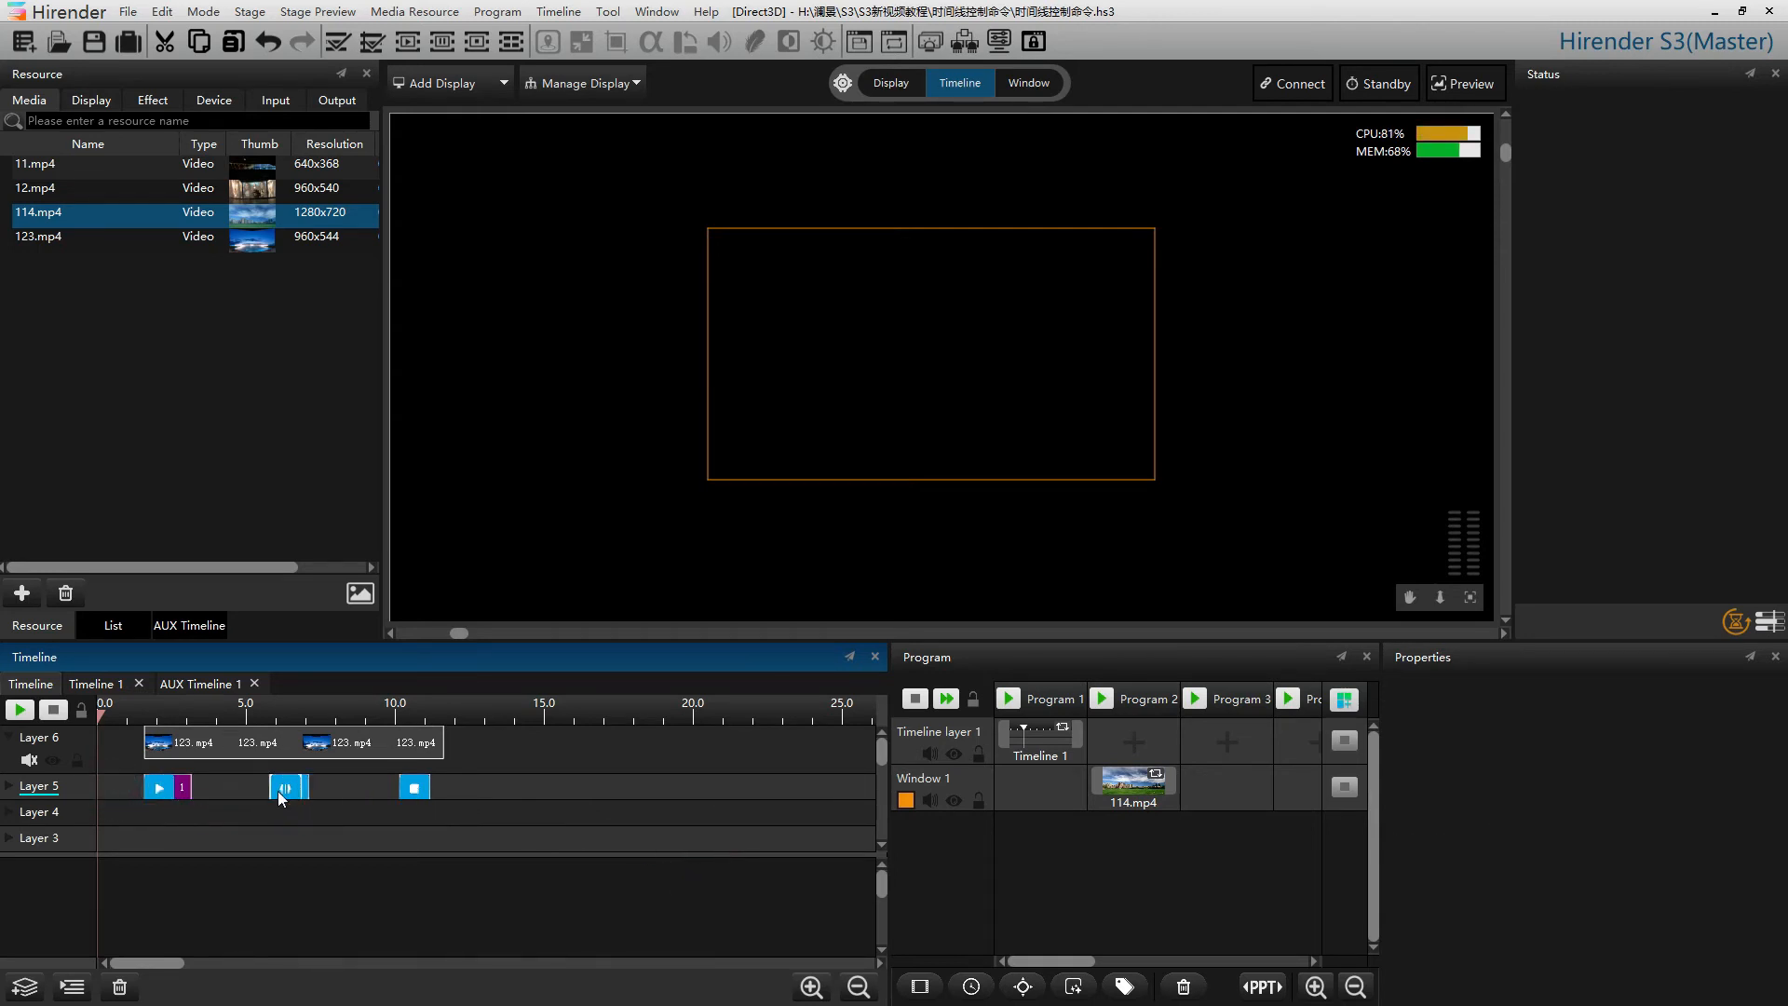
Set the Jump command's type to Jump to Command with target 1, then play and stop the timeline to test it
{"action": "double_click", "coordinate": [278, 790]}
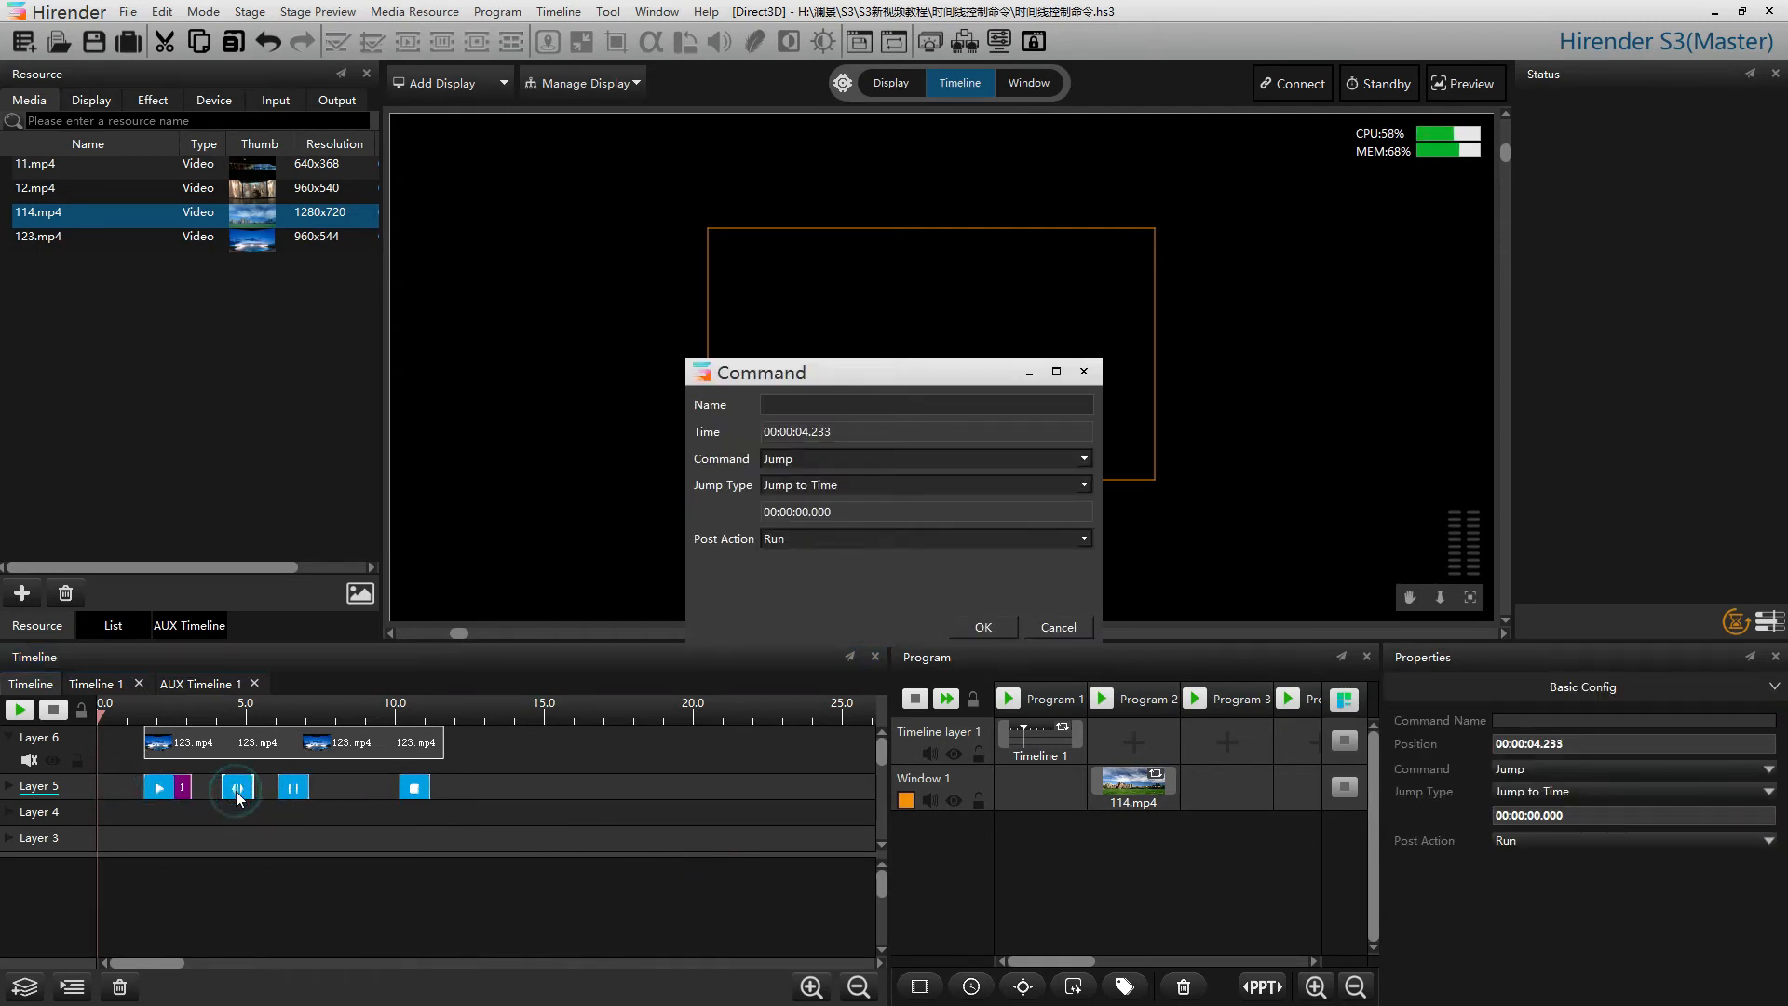
{"action": "left_click", "coordinate": [864, 540]}
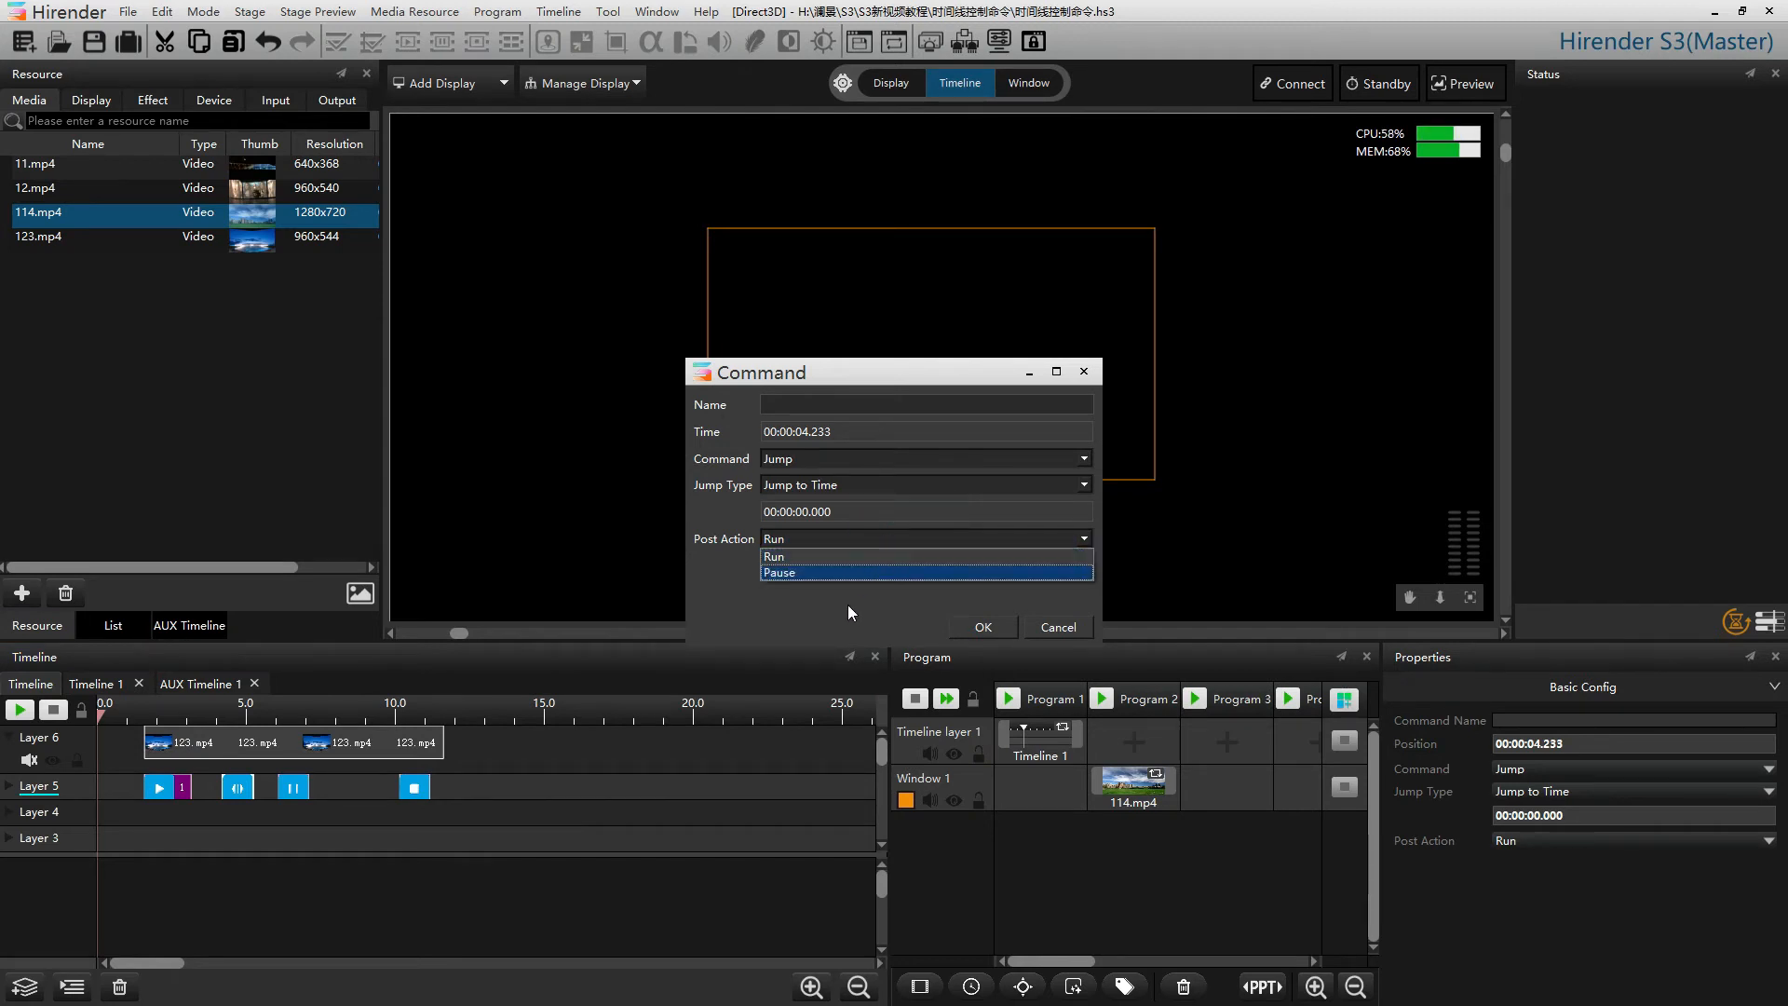
{"action": "left_click", "coordinate": [784, 616]}
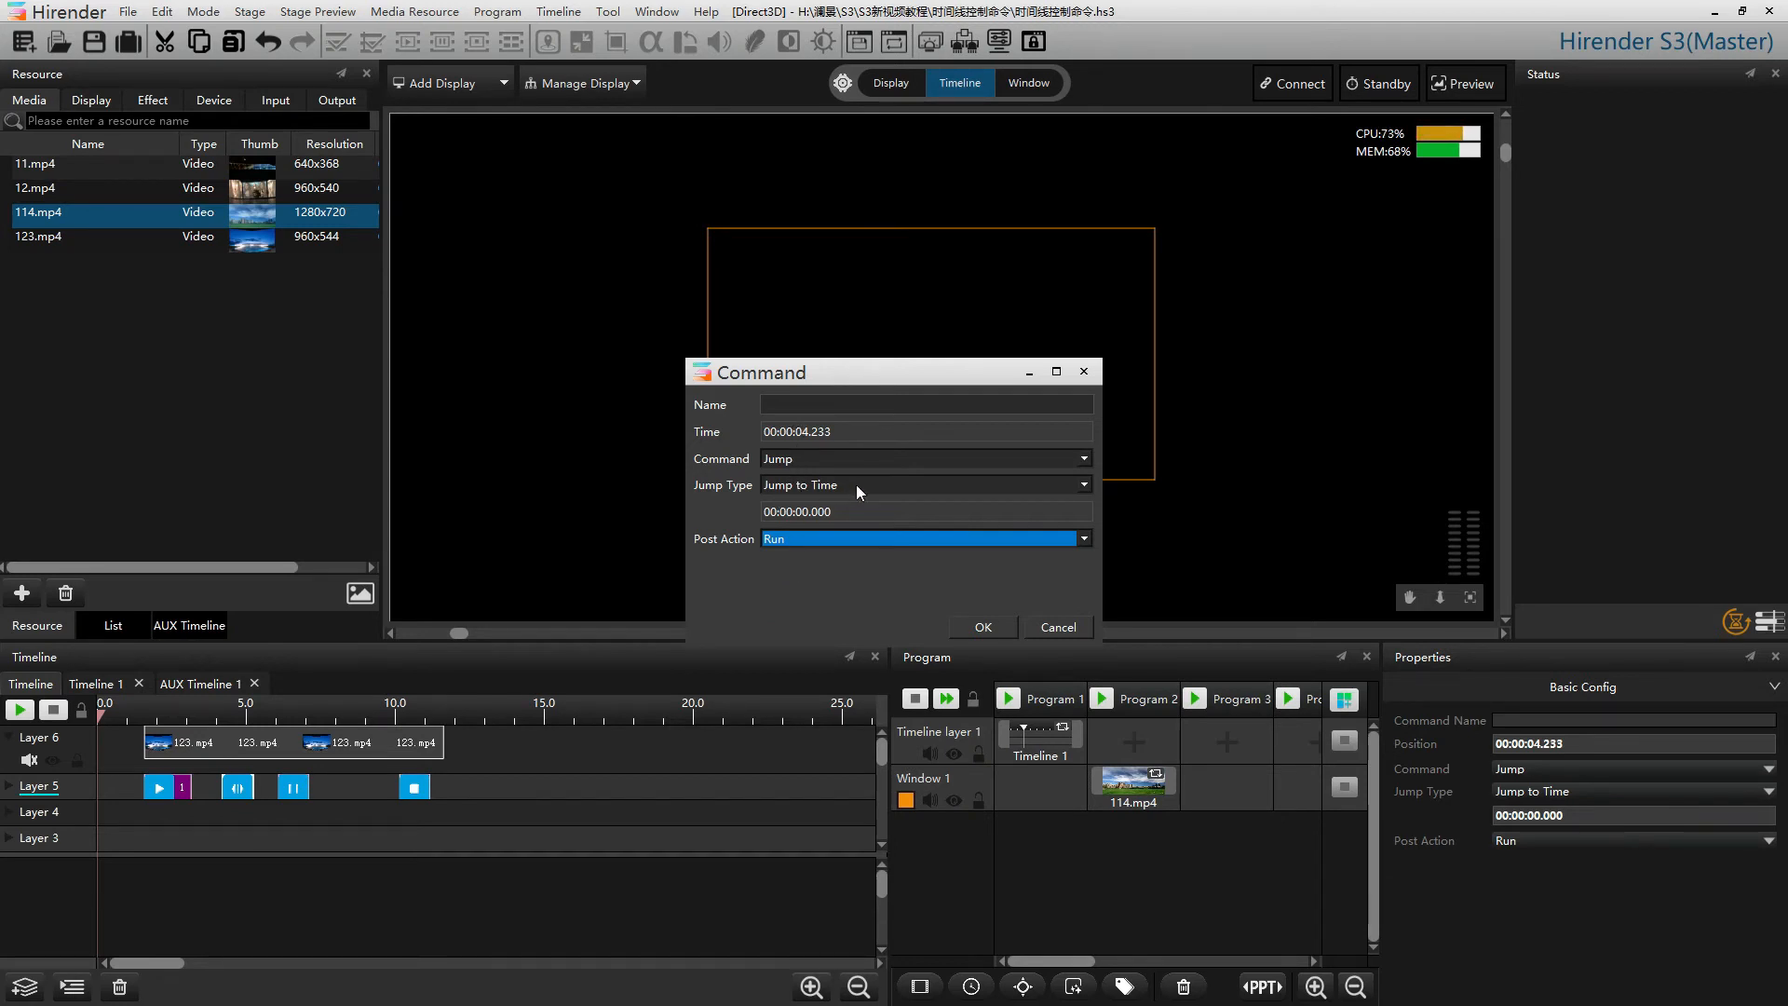
{"action": "left_click", "coordinate": [890, 486]}
{"action": "left_click", "coordinate": [875, 517]}
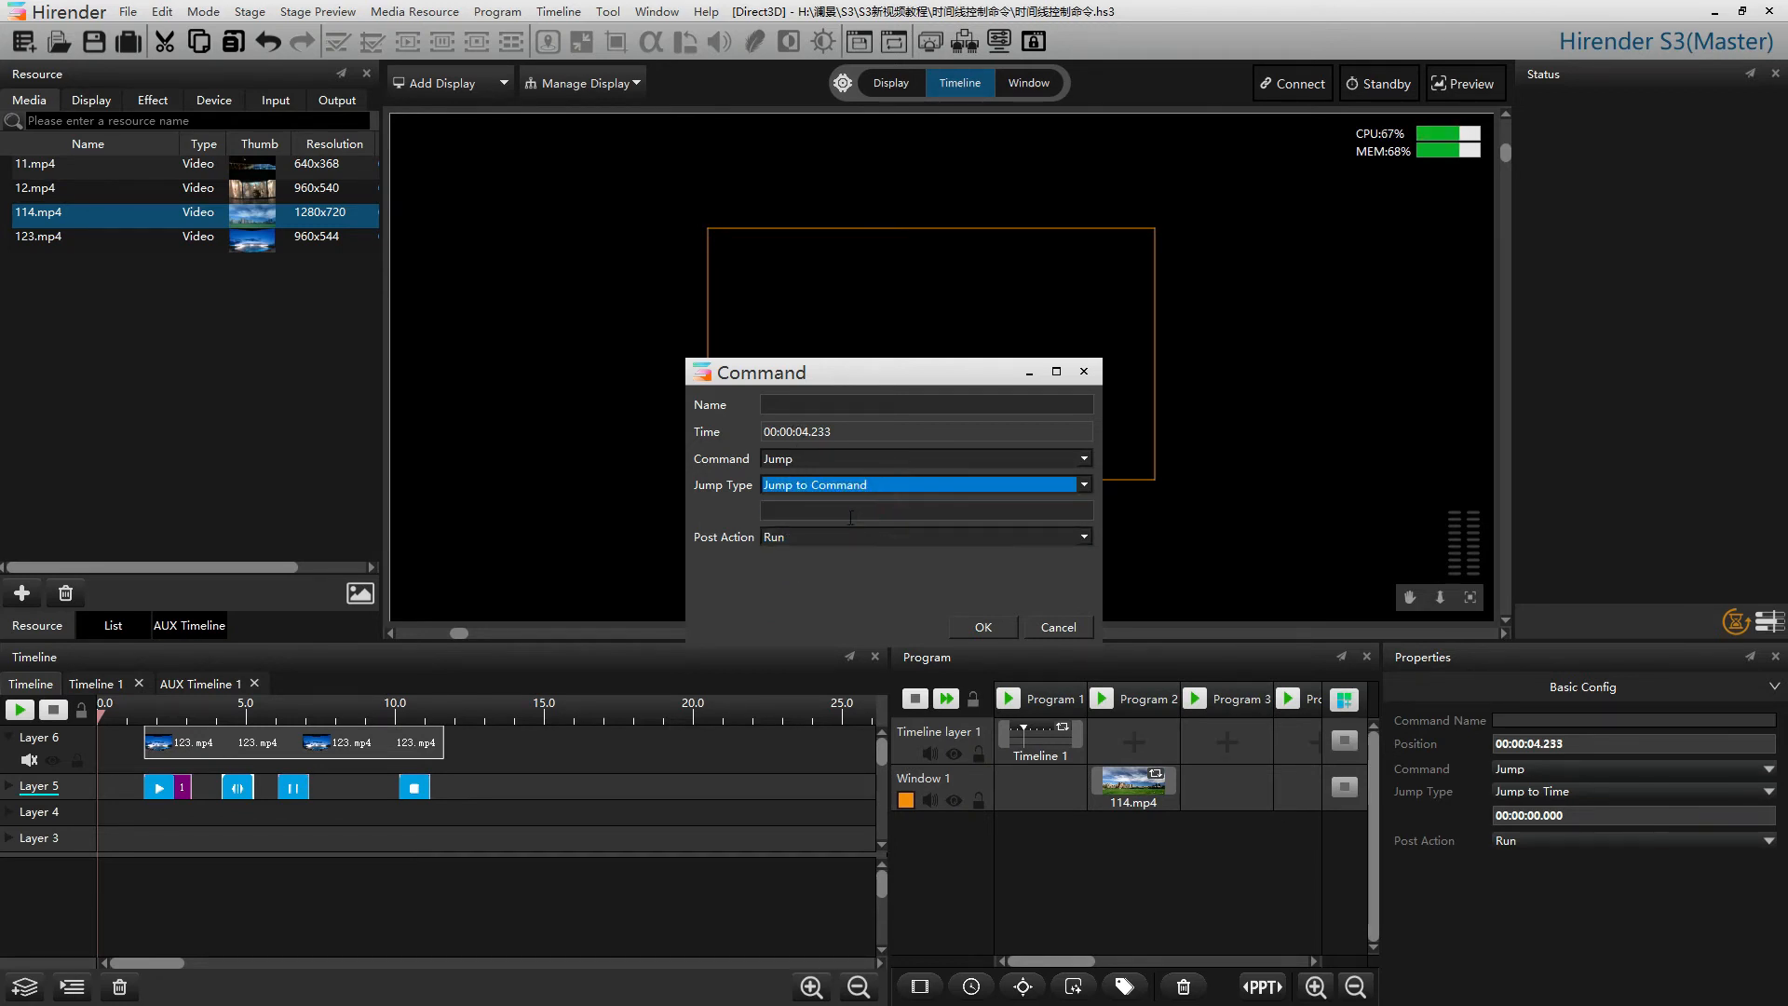
{"action": "left_click", "coordinate": [846, 514]}
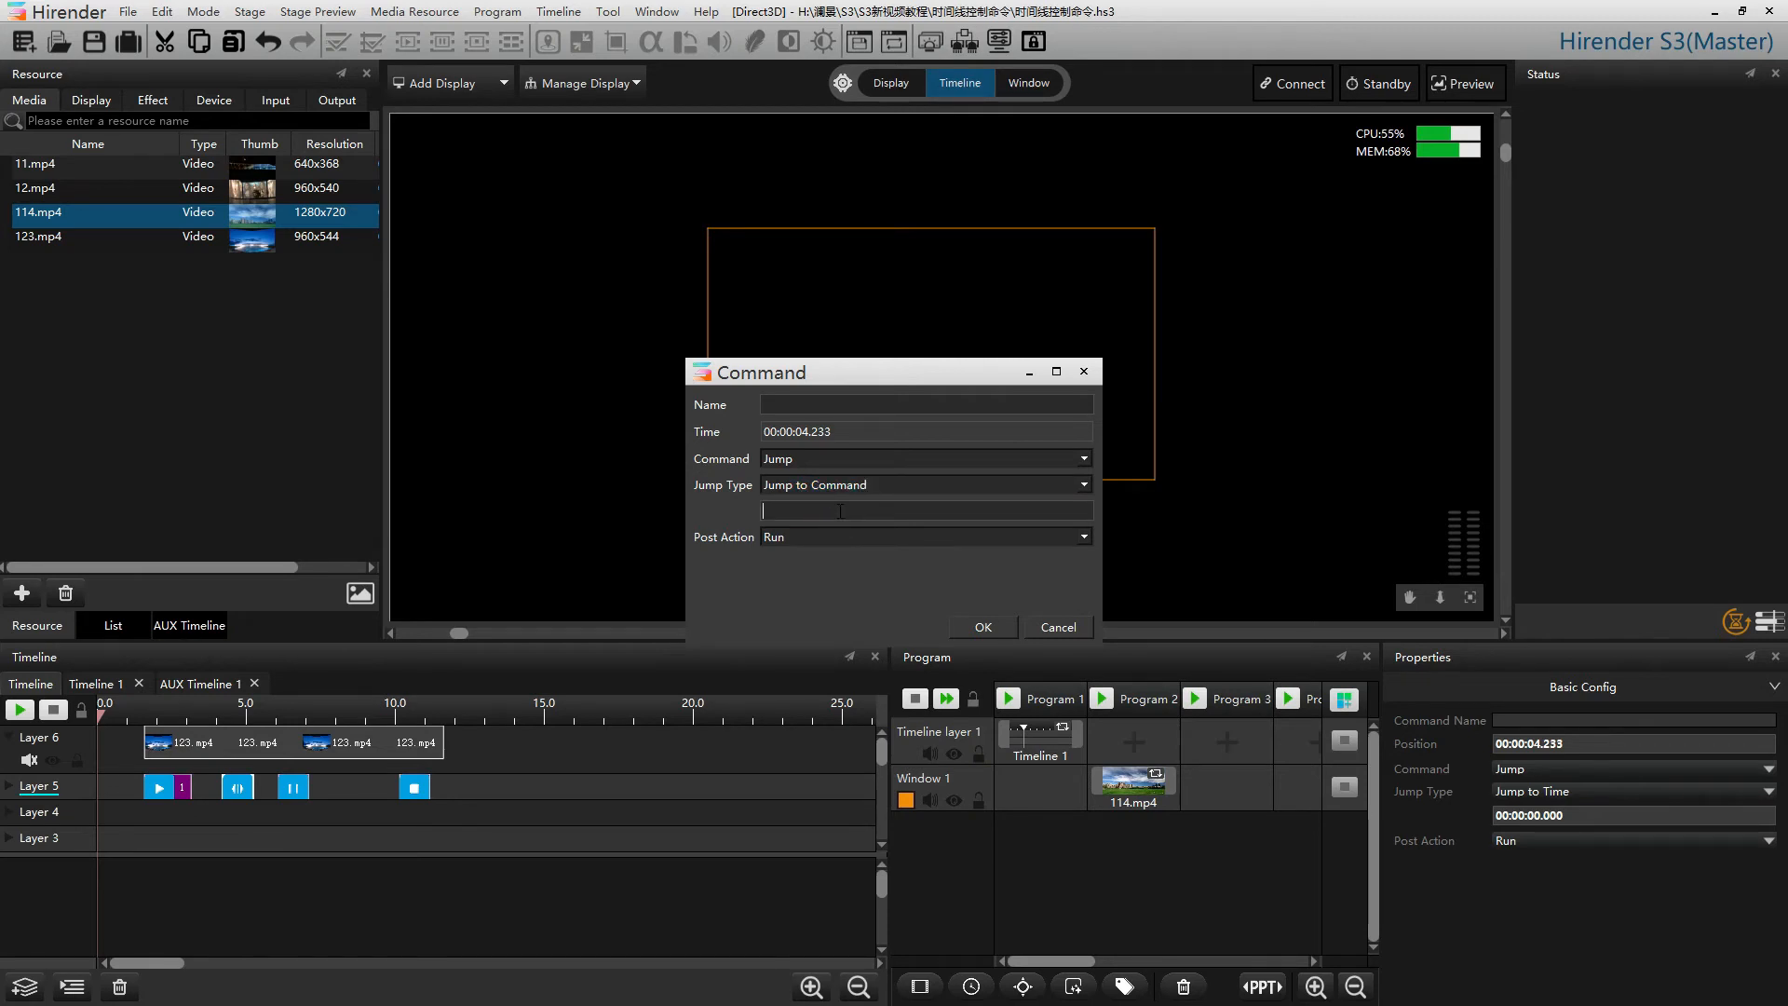
{"action": "type", "text": "1"}
{"action": "left_click", "coordinate": [984, 628]}
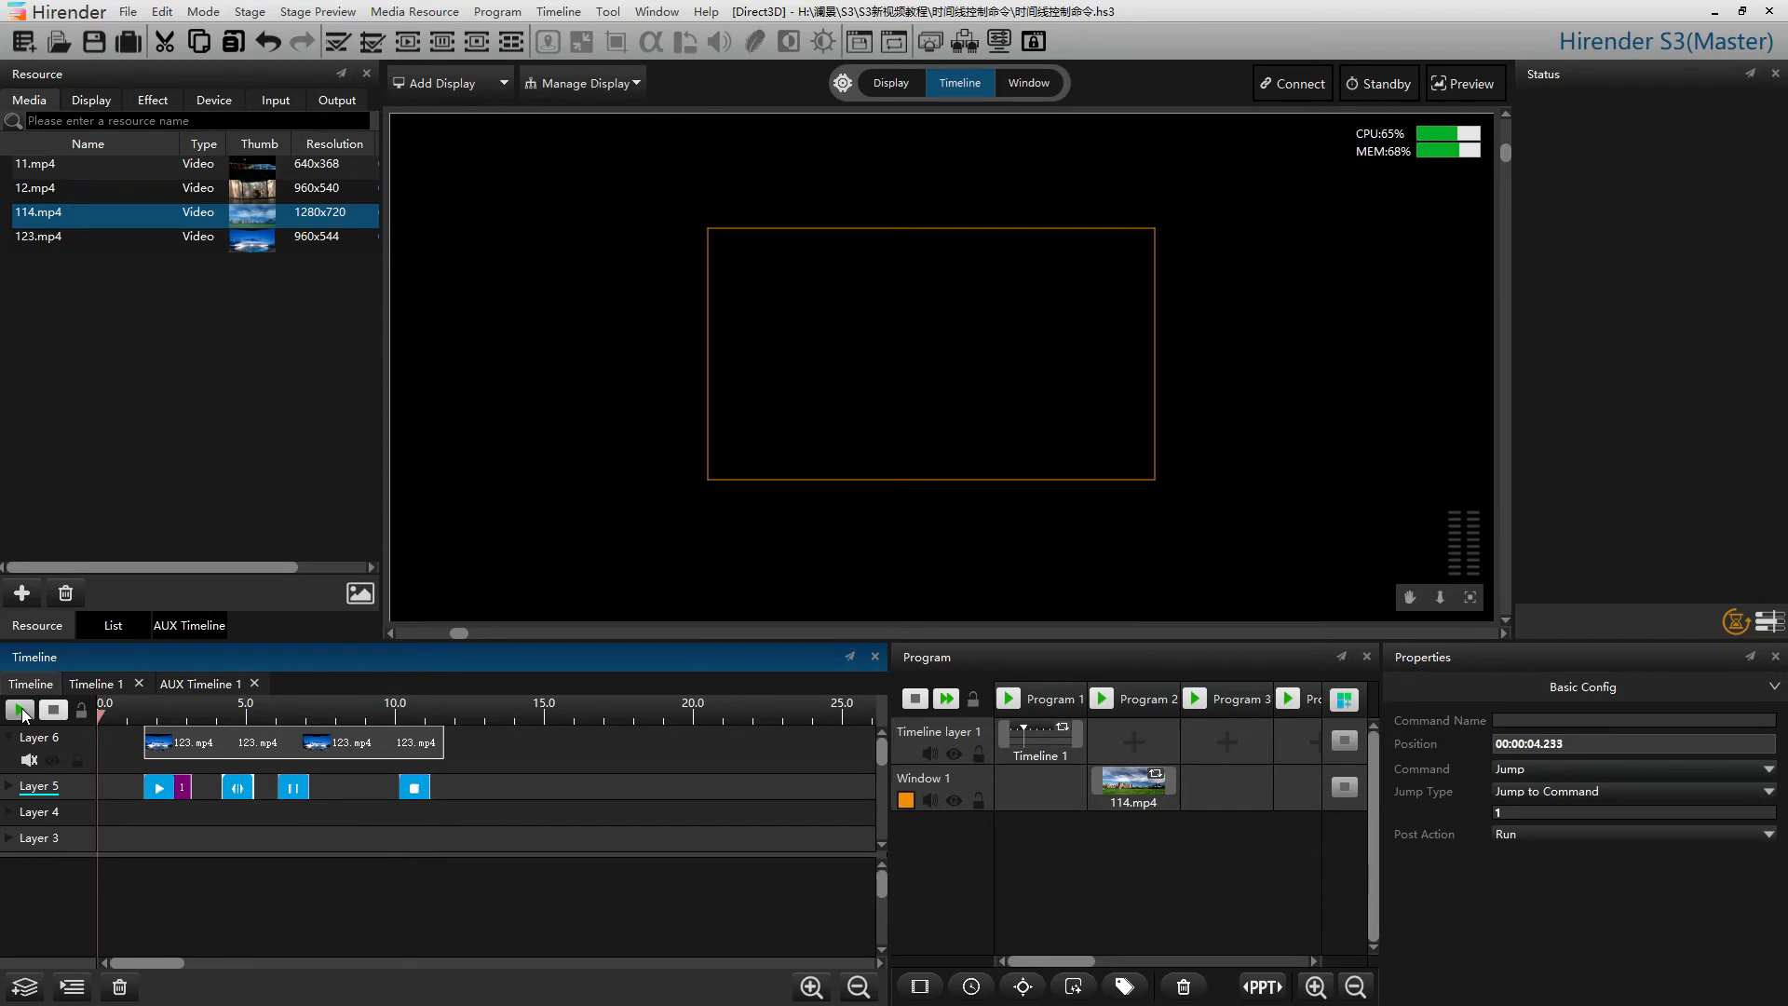
{"action": "left_click", "coordinate": [18, 708]}
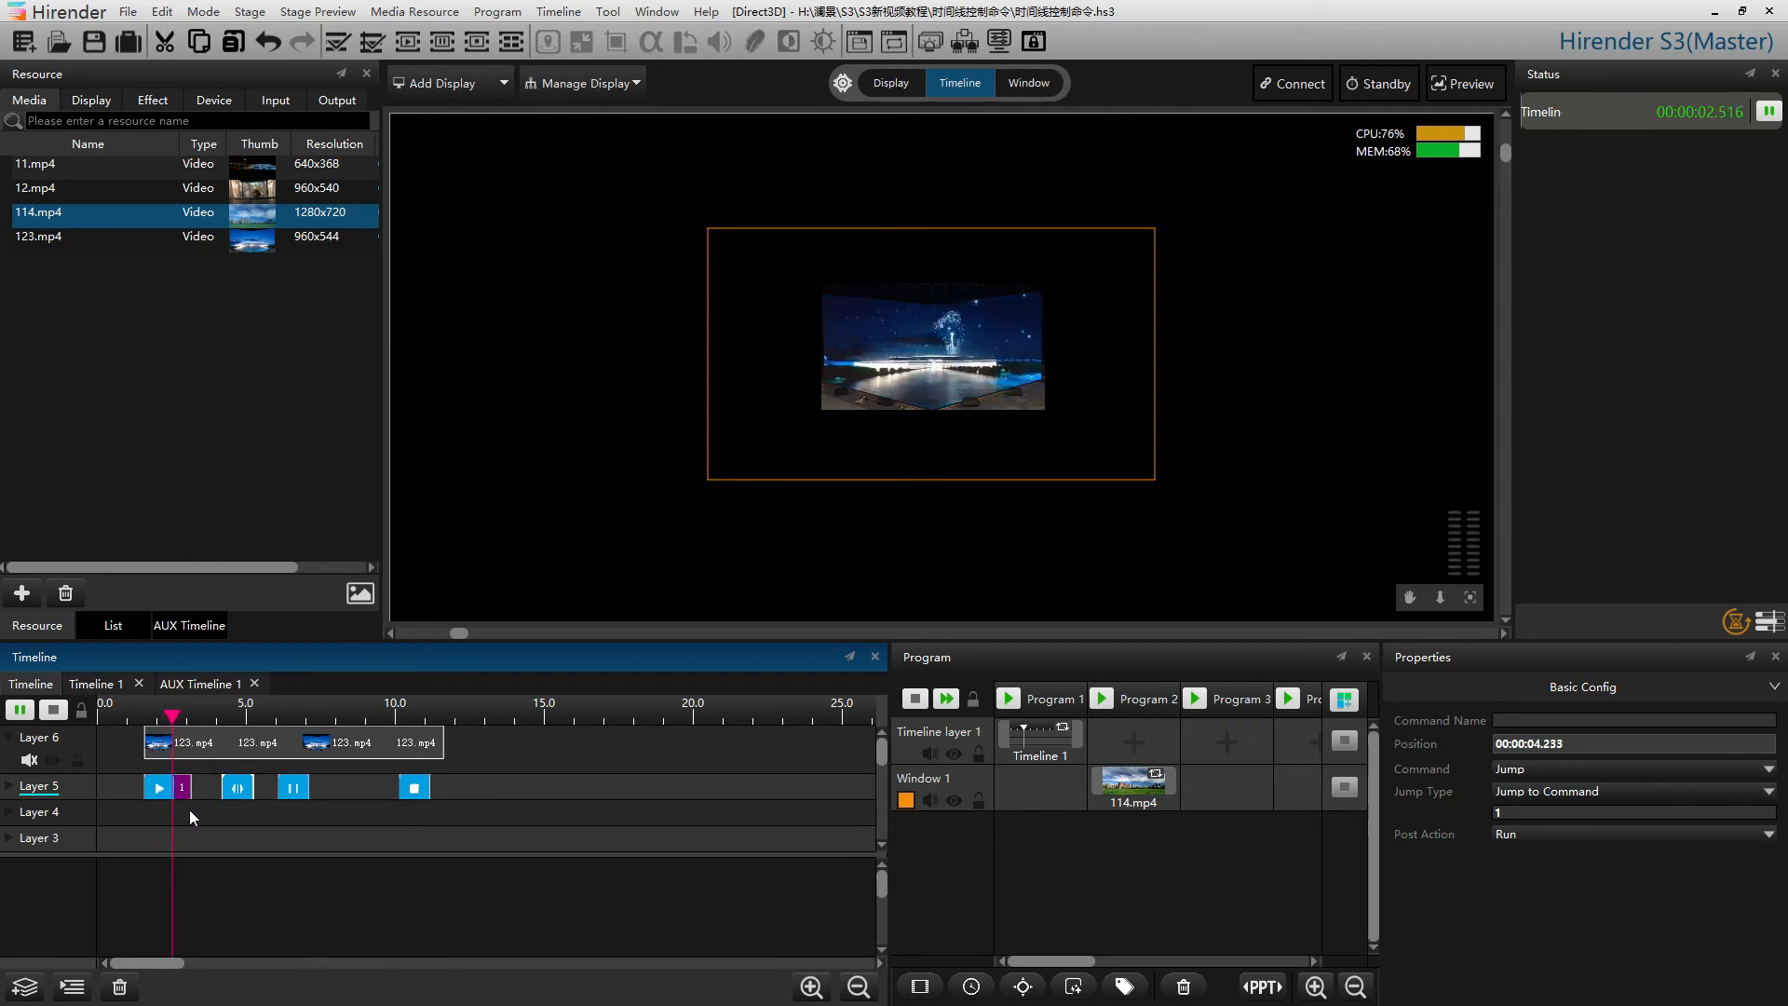
{"action": "left_click", "coordinate": [53, 711]}
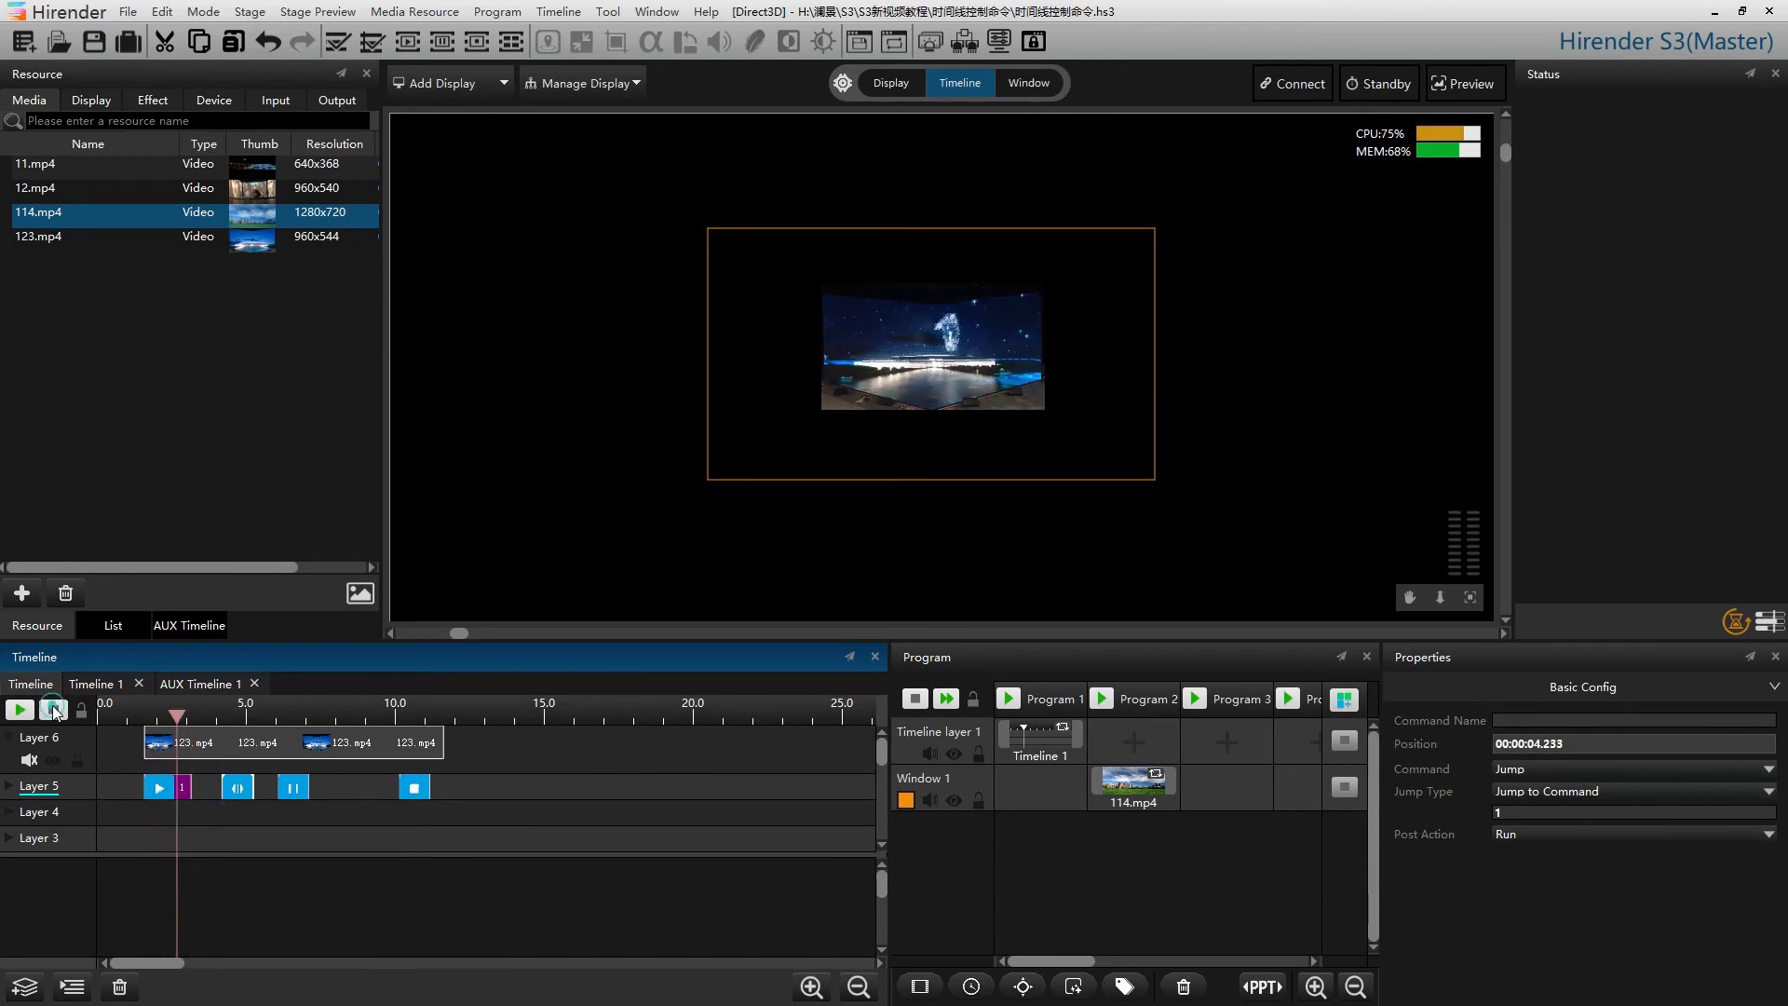
Change the Jump command to Jump to Time at 00:00:03.000 and move the playhead near the start
{"action": "double_click", "coordinate": [244, 791]}
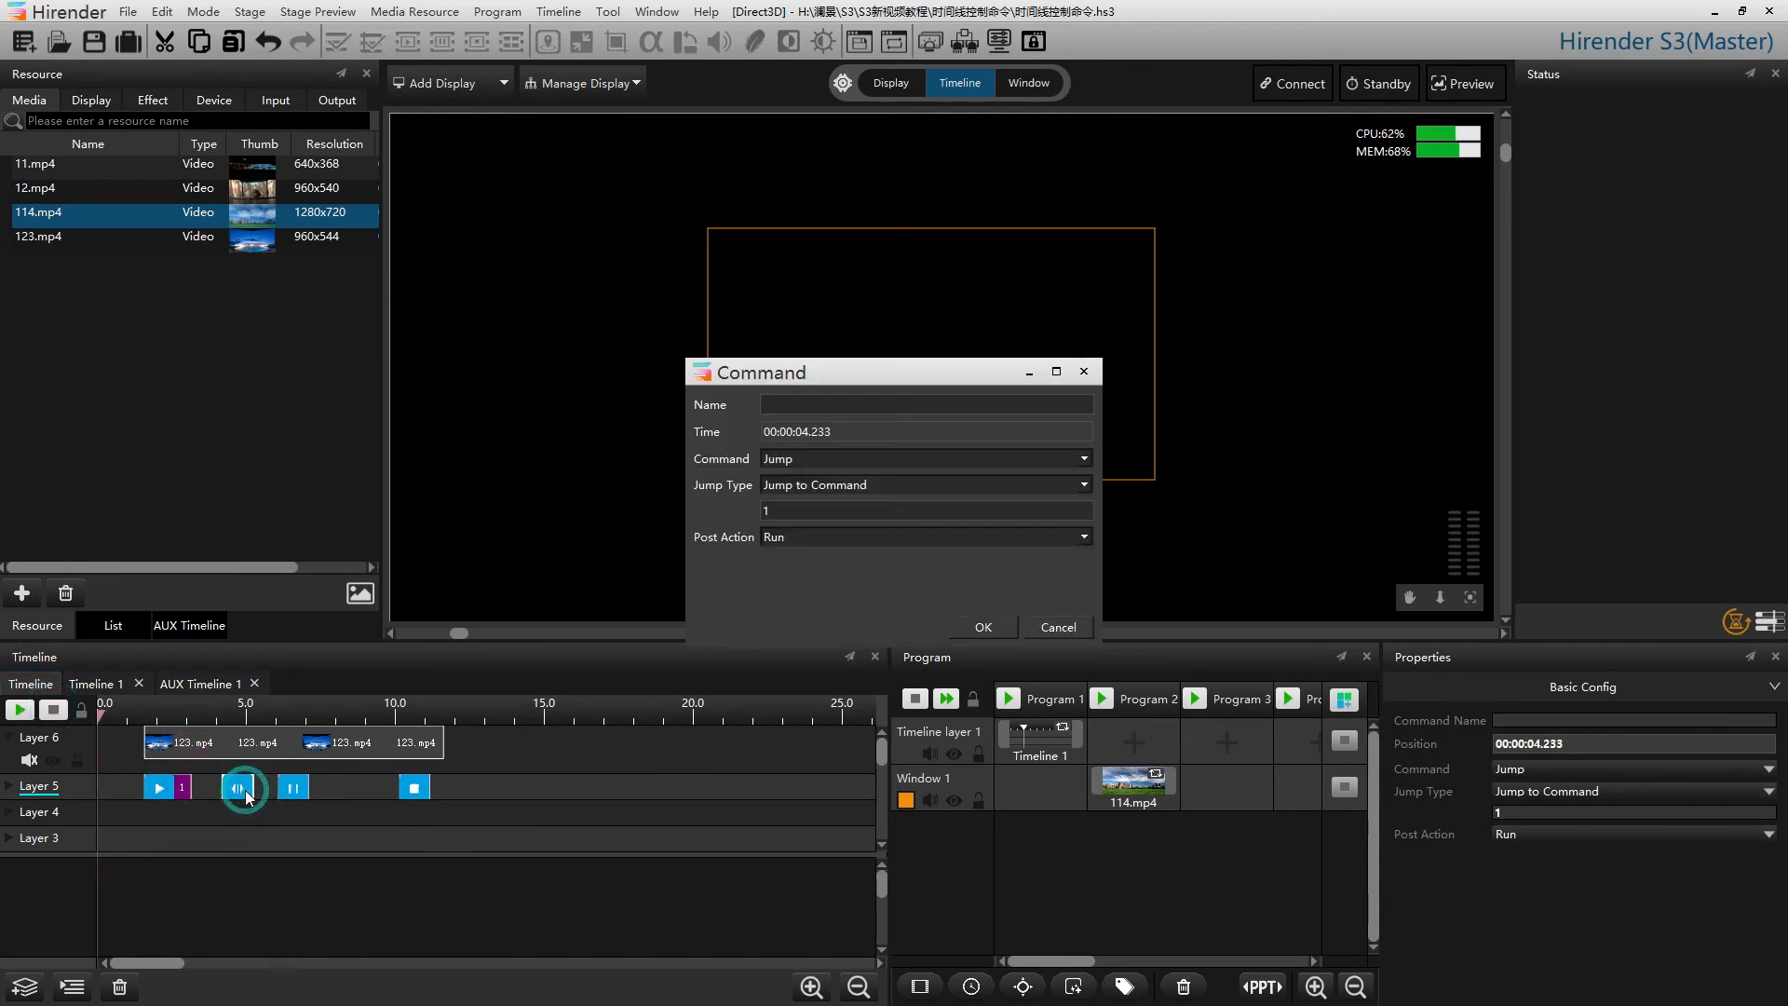
{"action": "left_click", "coordinate": [914, 478]}
{"action": "left_click", "coordinate": [897, 508]}
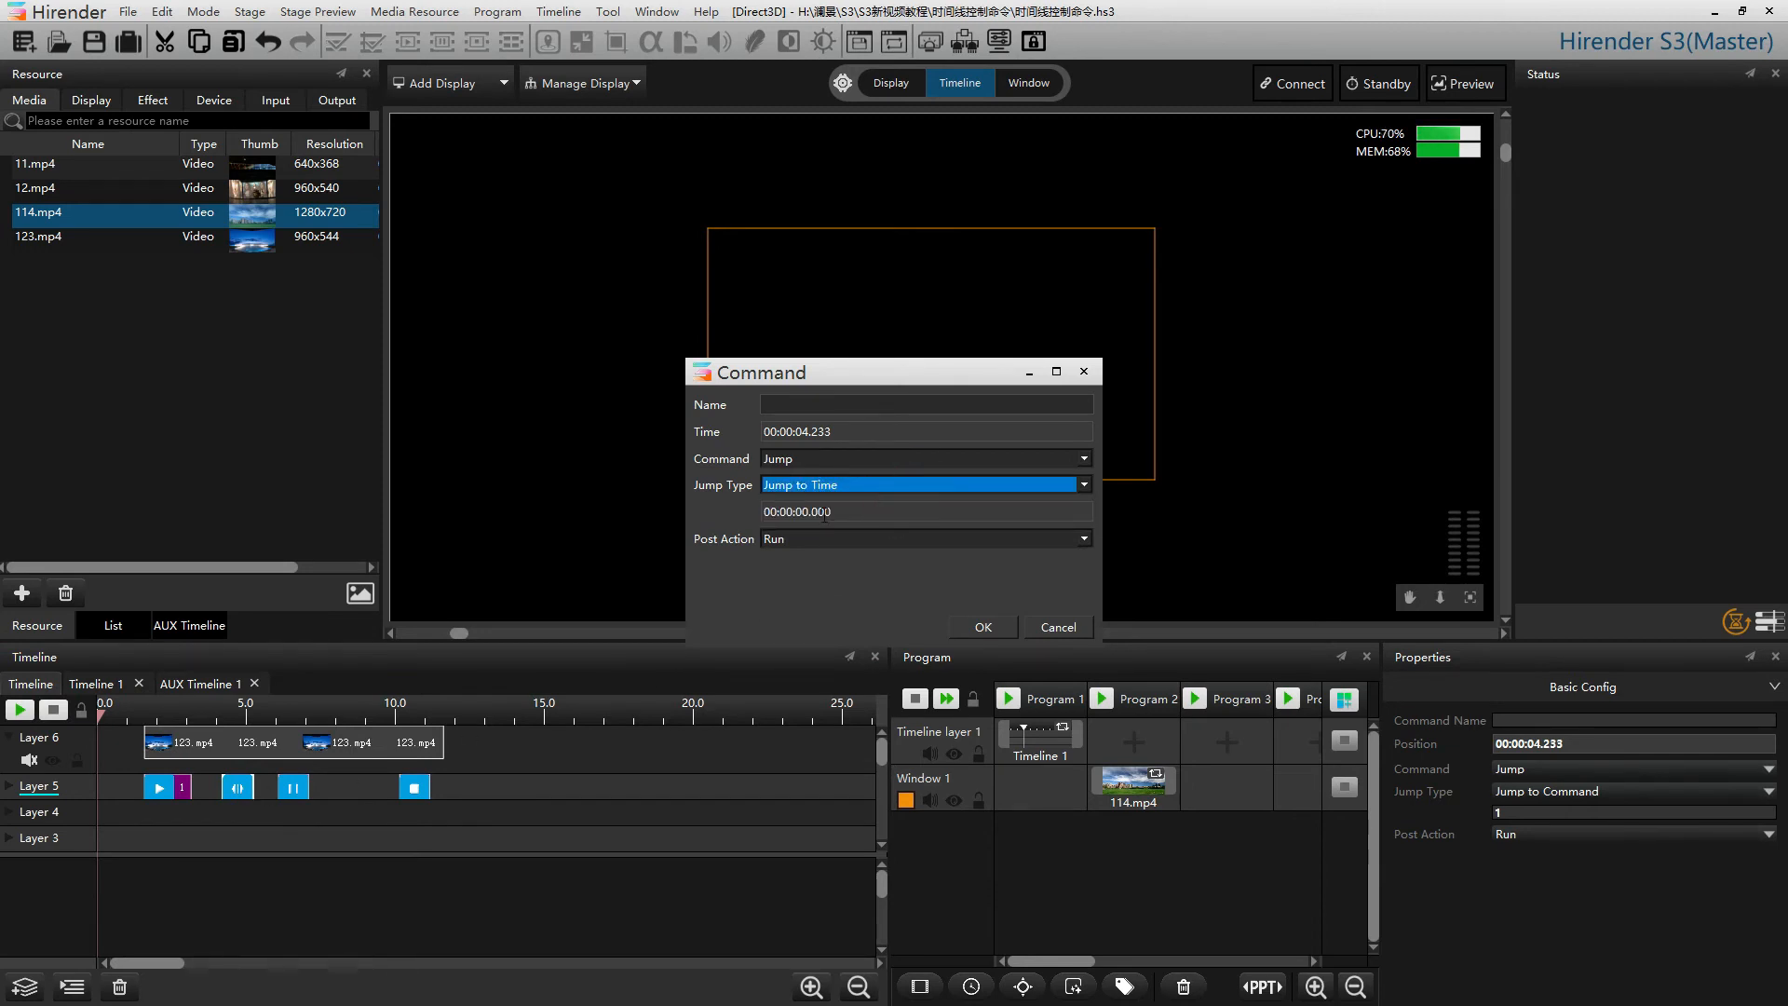
{"action": "left_click", "coordinate": [801, 513]}
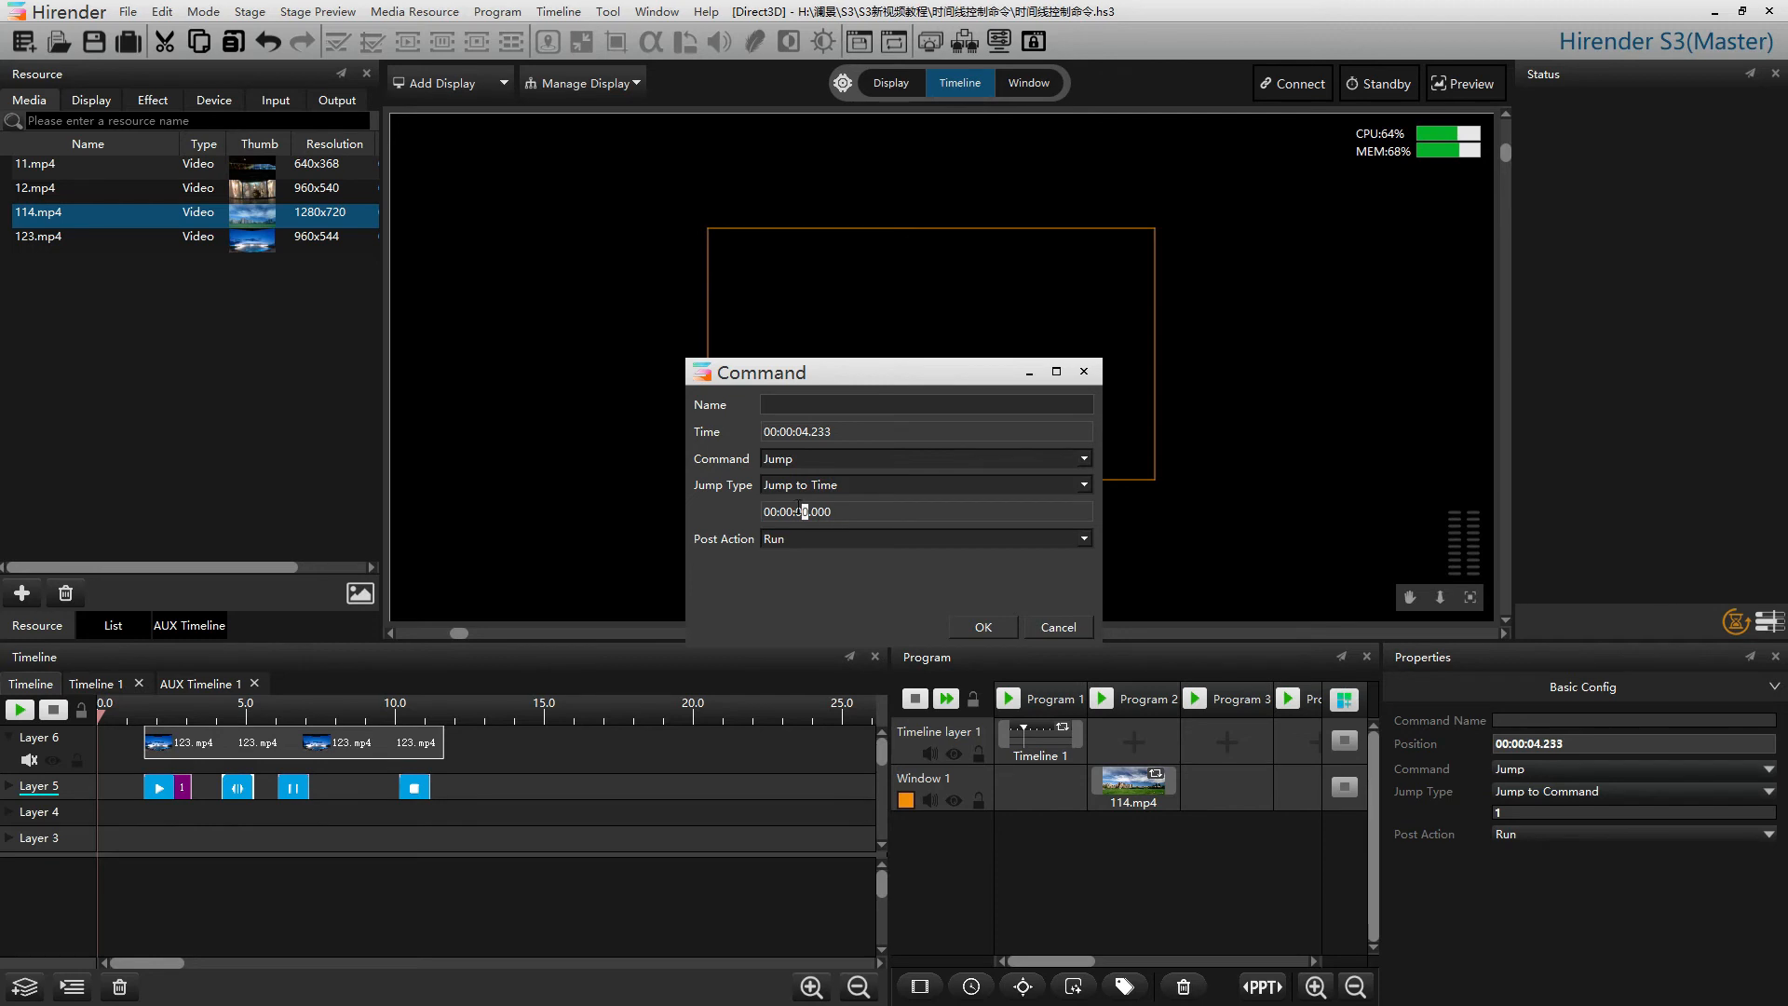
{"action": "type", "text": "3"}
{"action": "left_click", "coordinate": [988, 626]}
{"action": "left_click", "coordinate": [136, 715]}
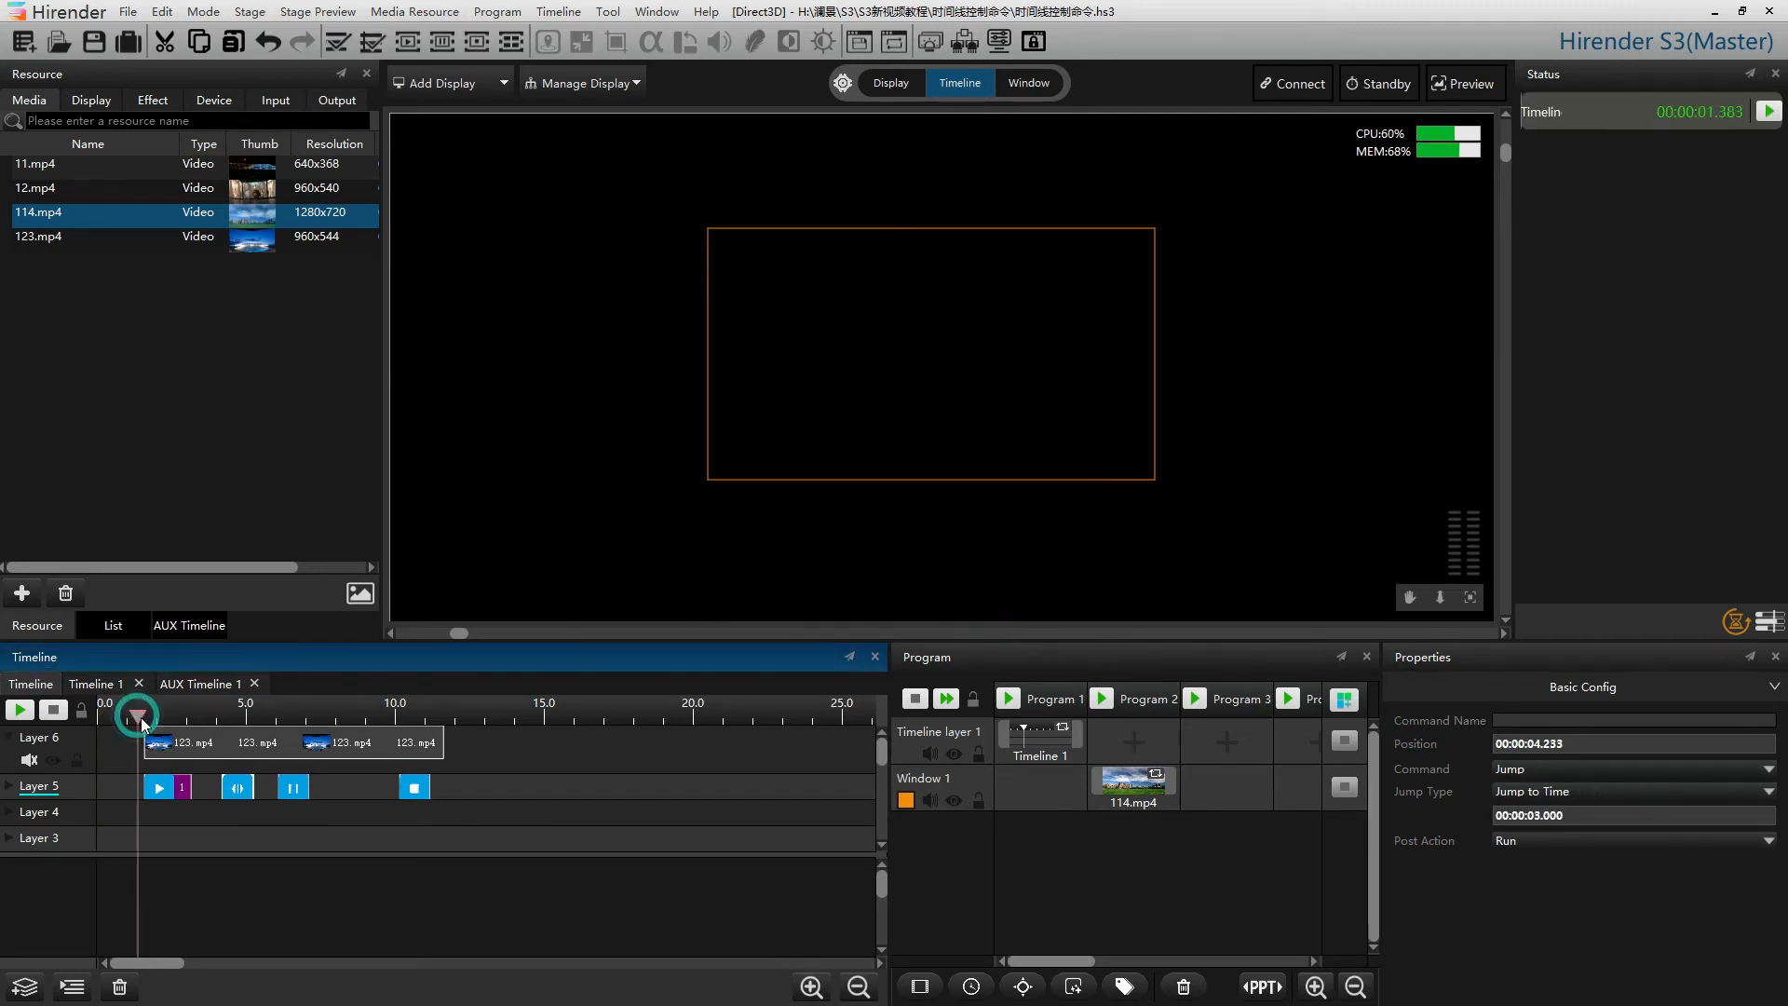
Play the timeline to test the Jump to Time command, then stop playback
{"action": "key", "text": "space"}
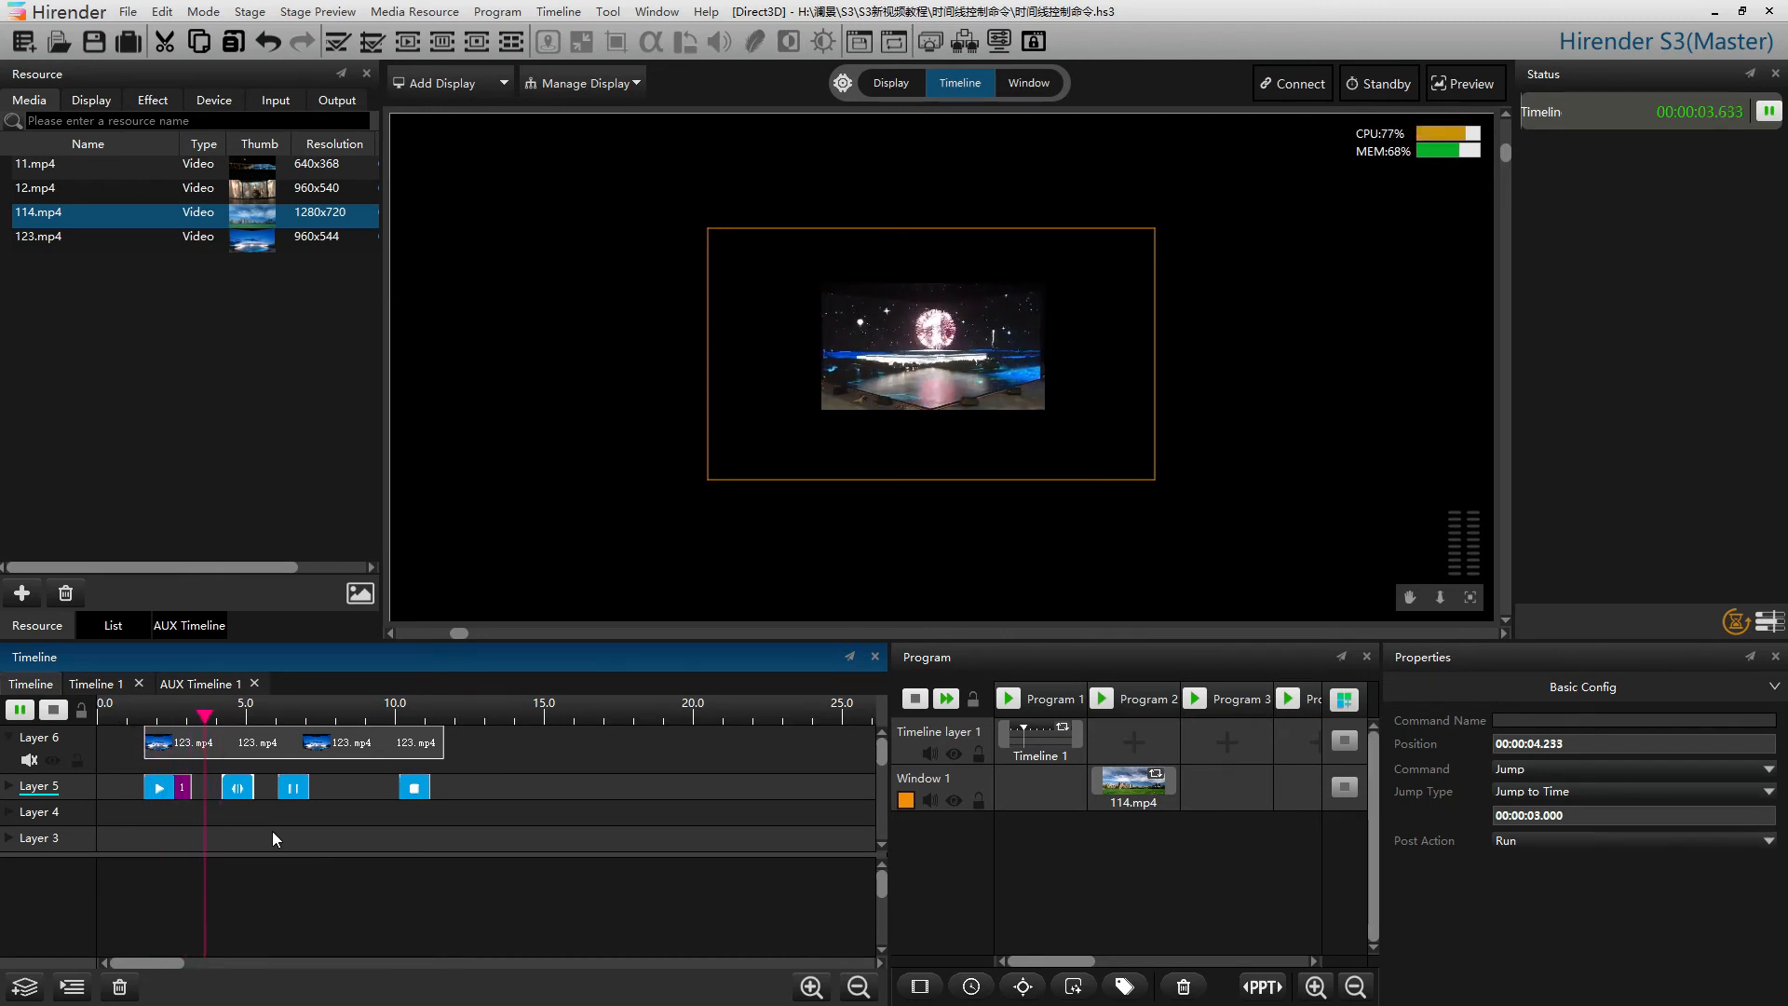
{"action": "left_click", "coordinate": [53, 711]}
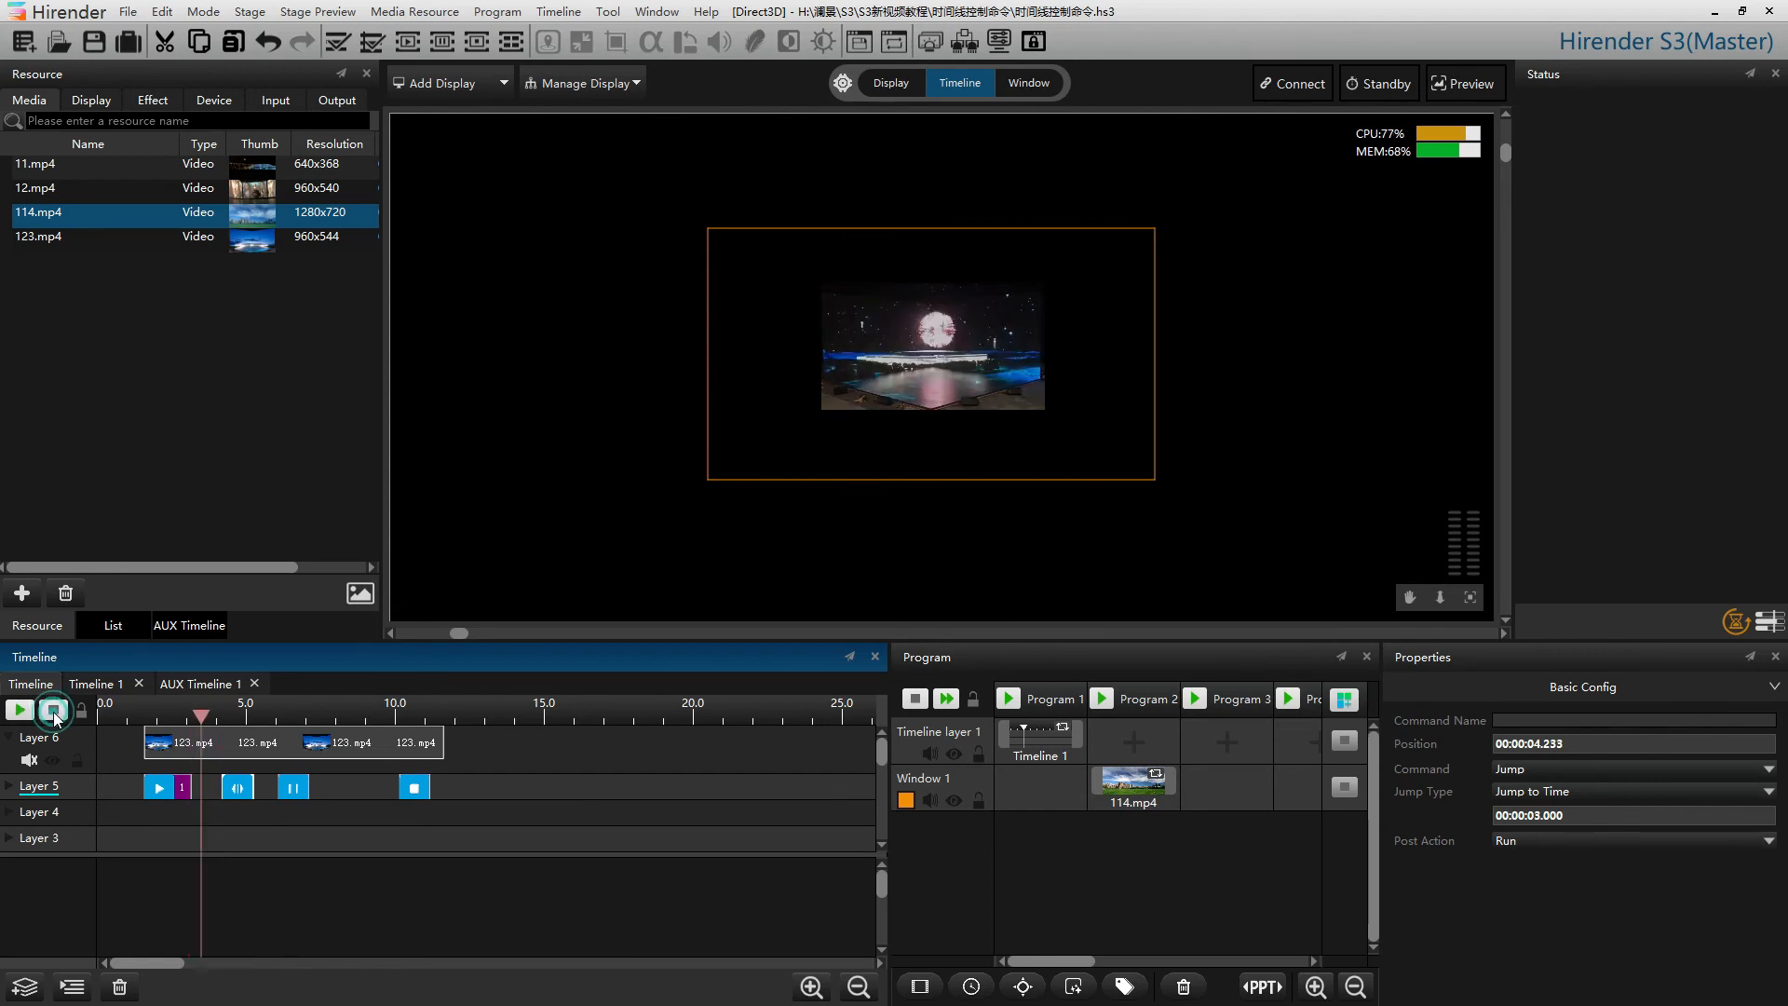
Add a Stop Programs command to Layer 5 near the start of the timeline
{"action": "right_click", "coordinate": [540, 792]}
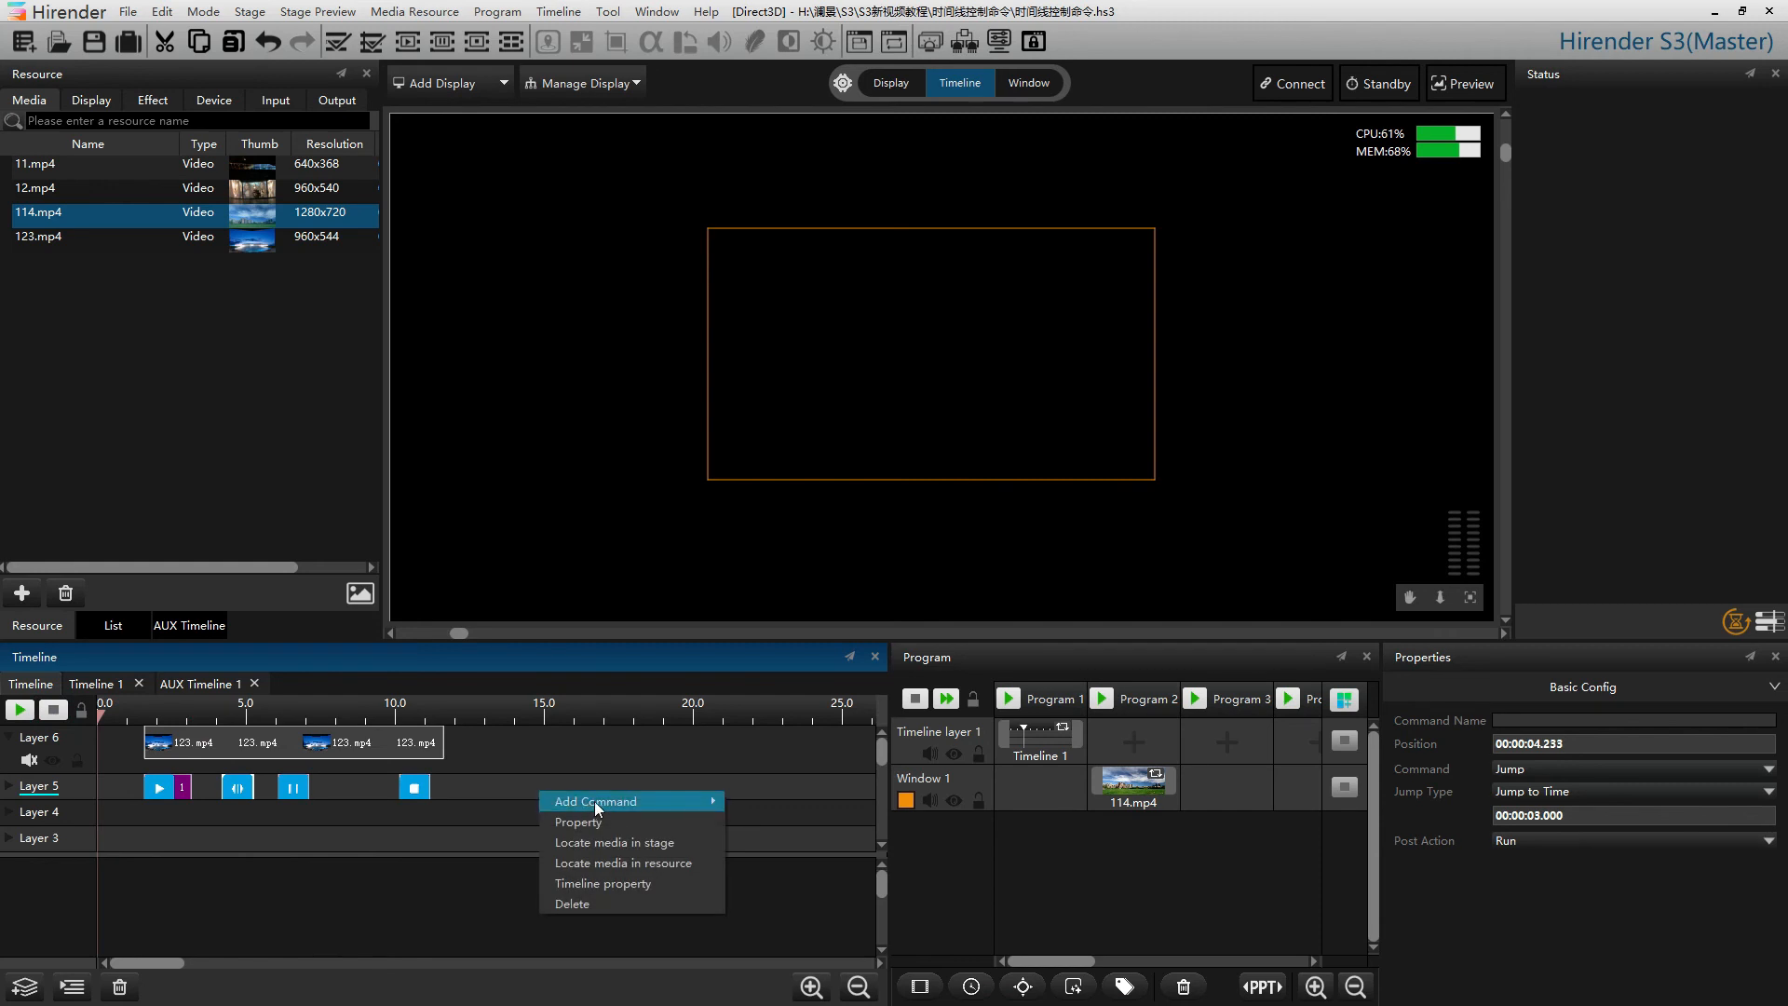
{"action": "mouse_move", "coordinate": [710, 806]}
{"action": "left_click", "coordinate": [776, 882]}
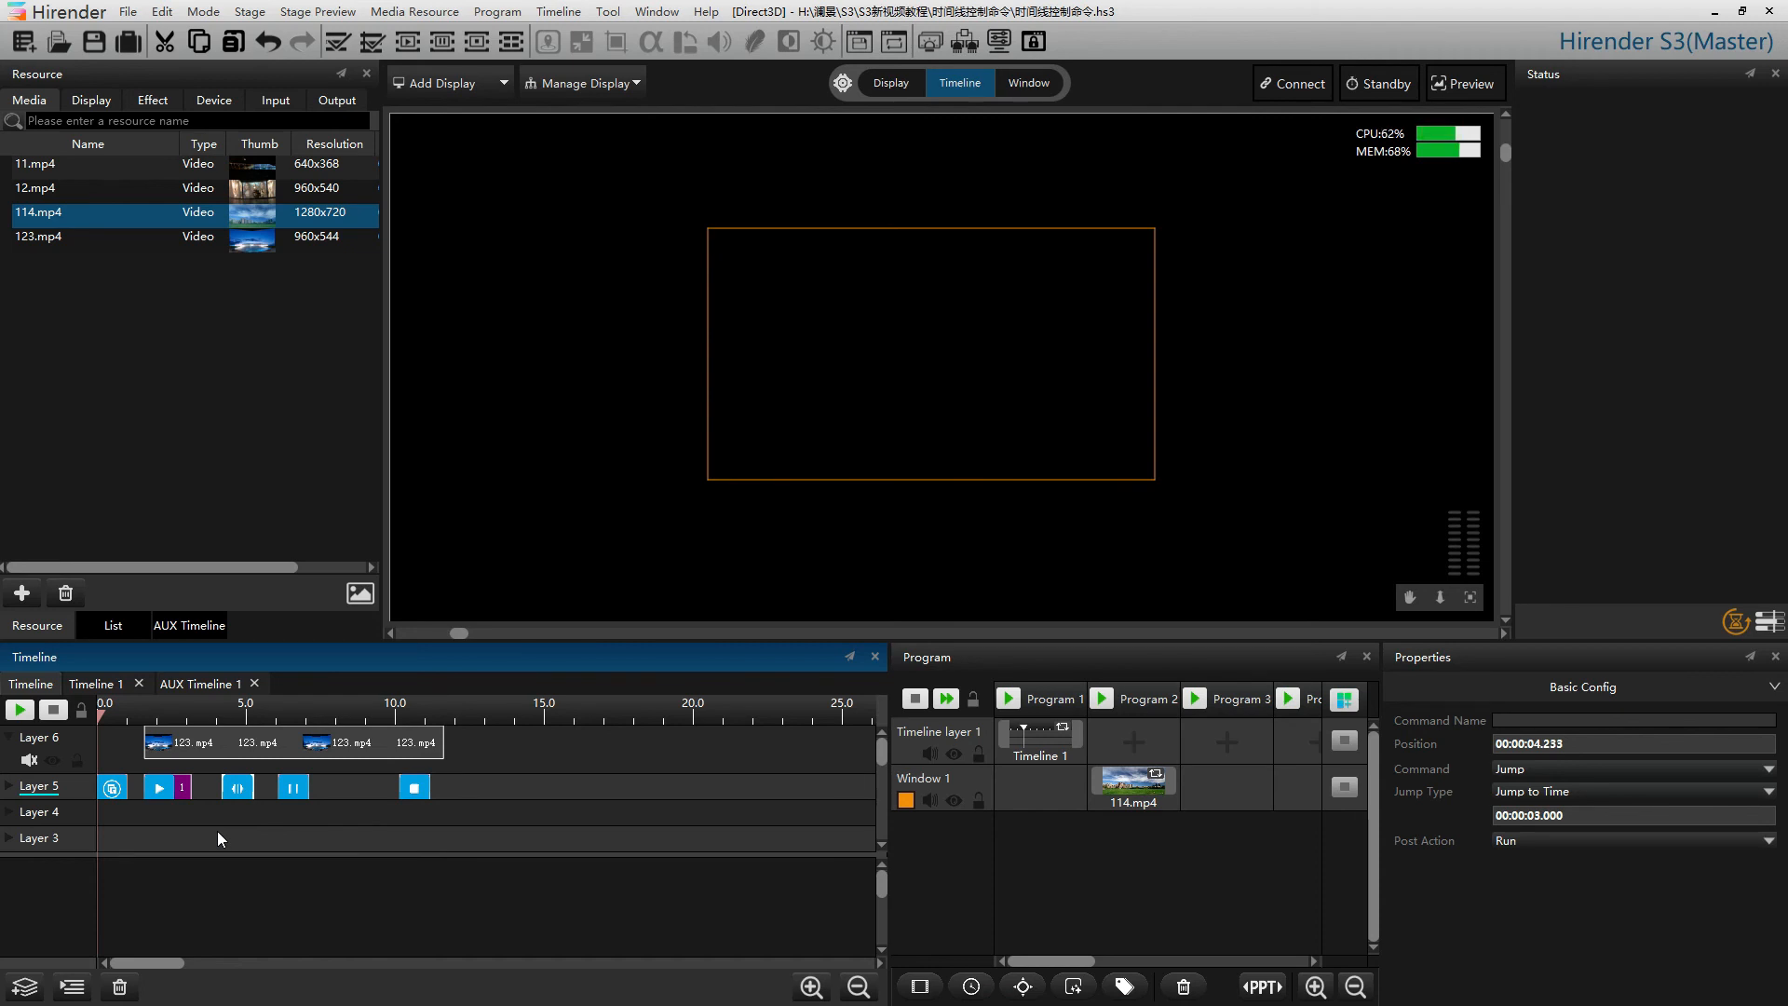
Start playing Program 2 with the 114.mp4 clip in Window 1
{"action": "left_click", "coordinate": [1103, 704]}
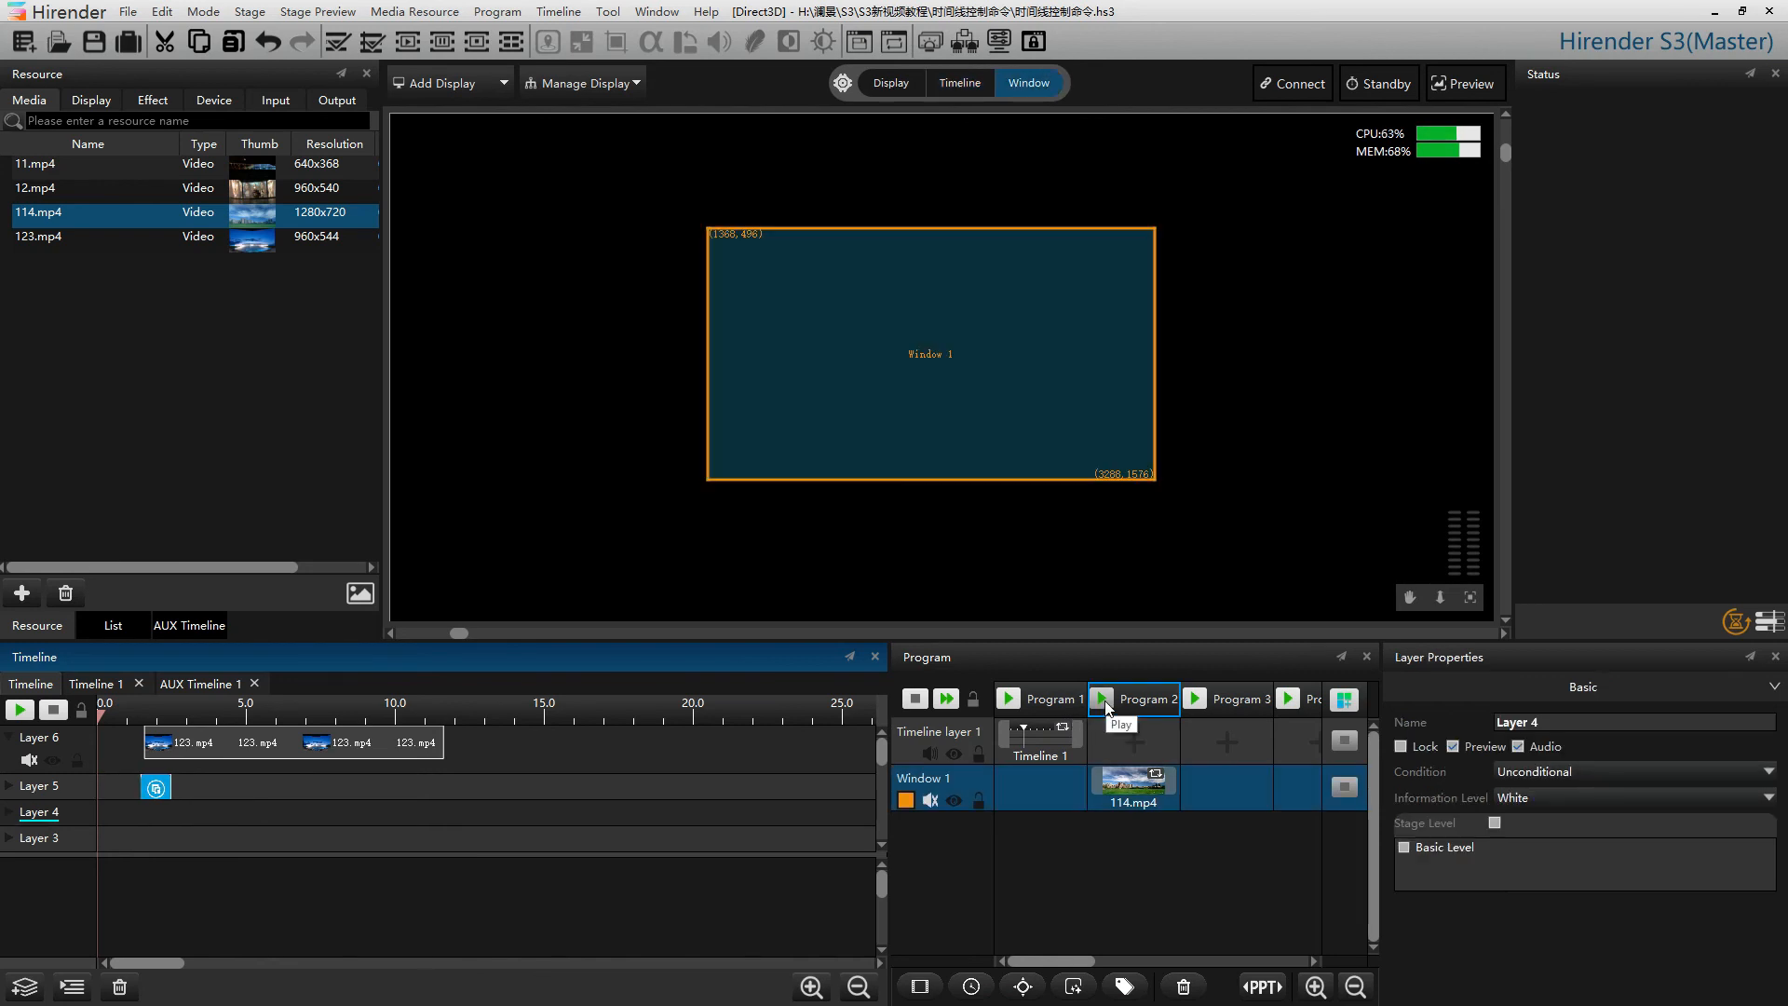
{"action": "left_click", "coordinate": [1104, 700]}
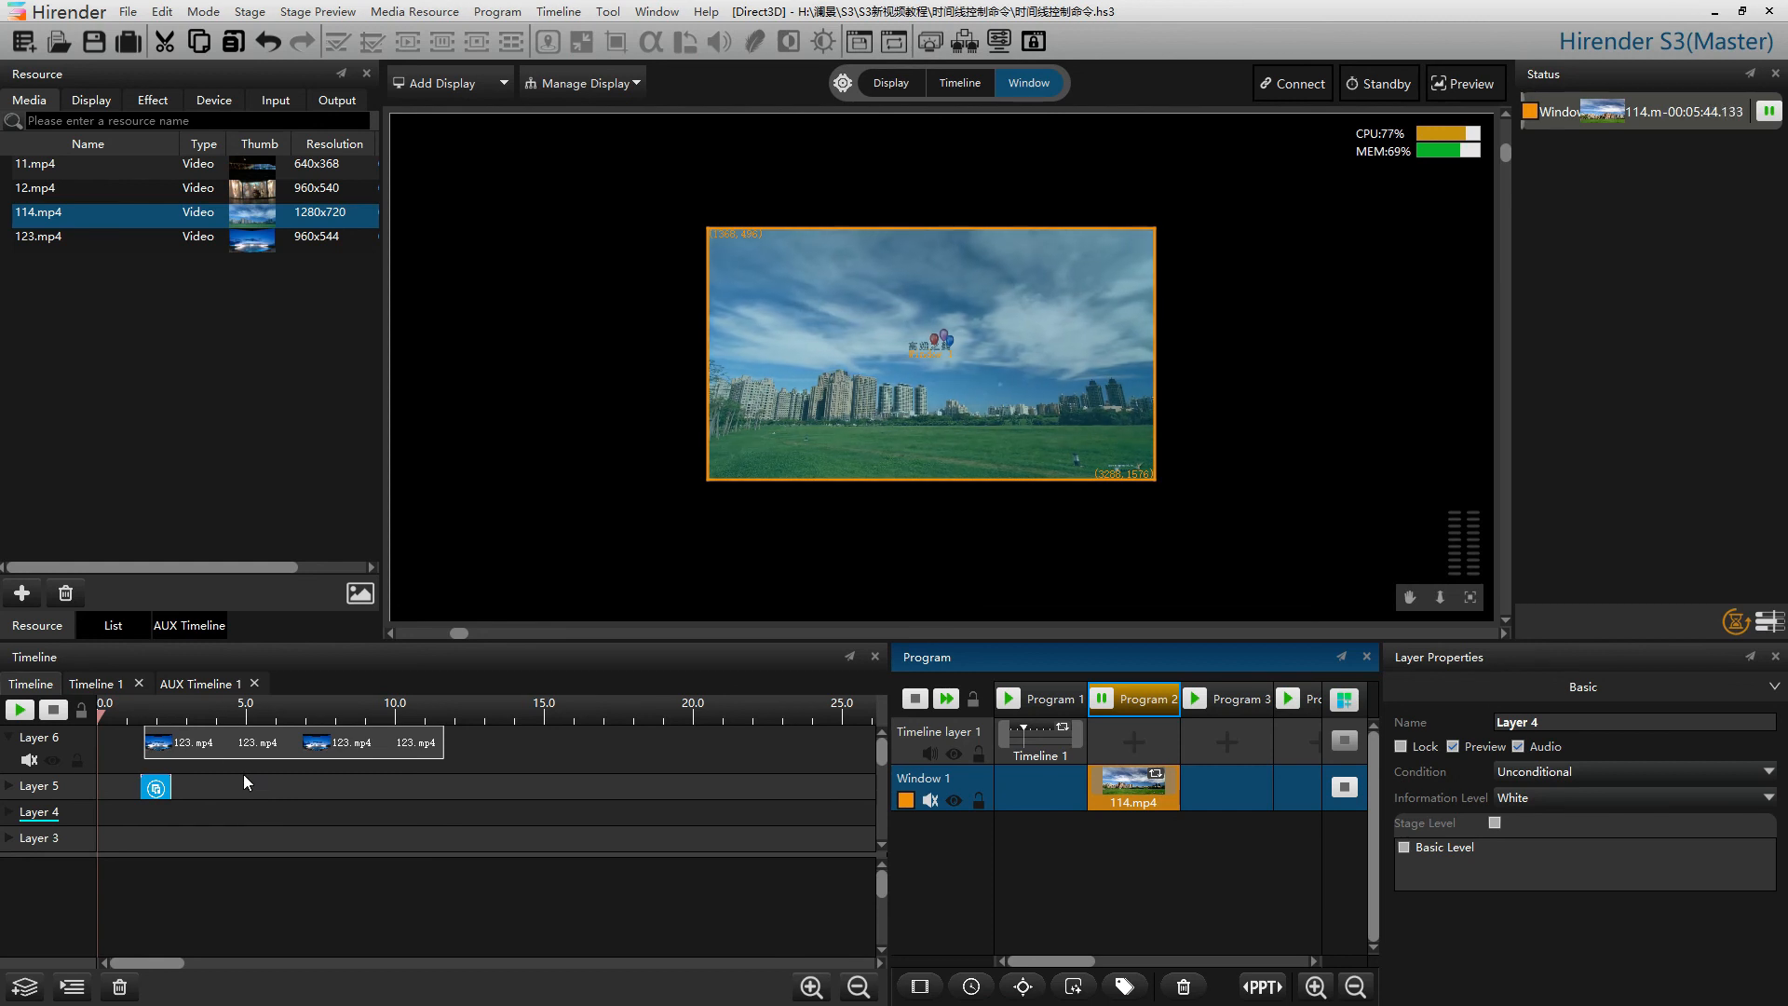
Select the Stop Programs command at about 1.5 s, then play and stop the timeline to test it
{"action": "left_click", "coordinate": [155, 787]}
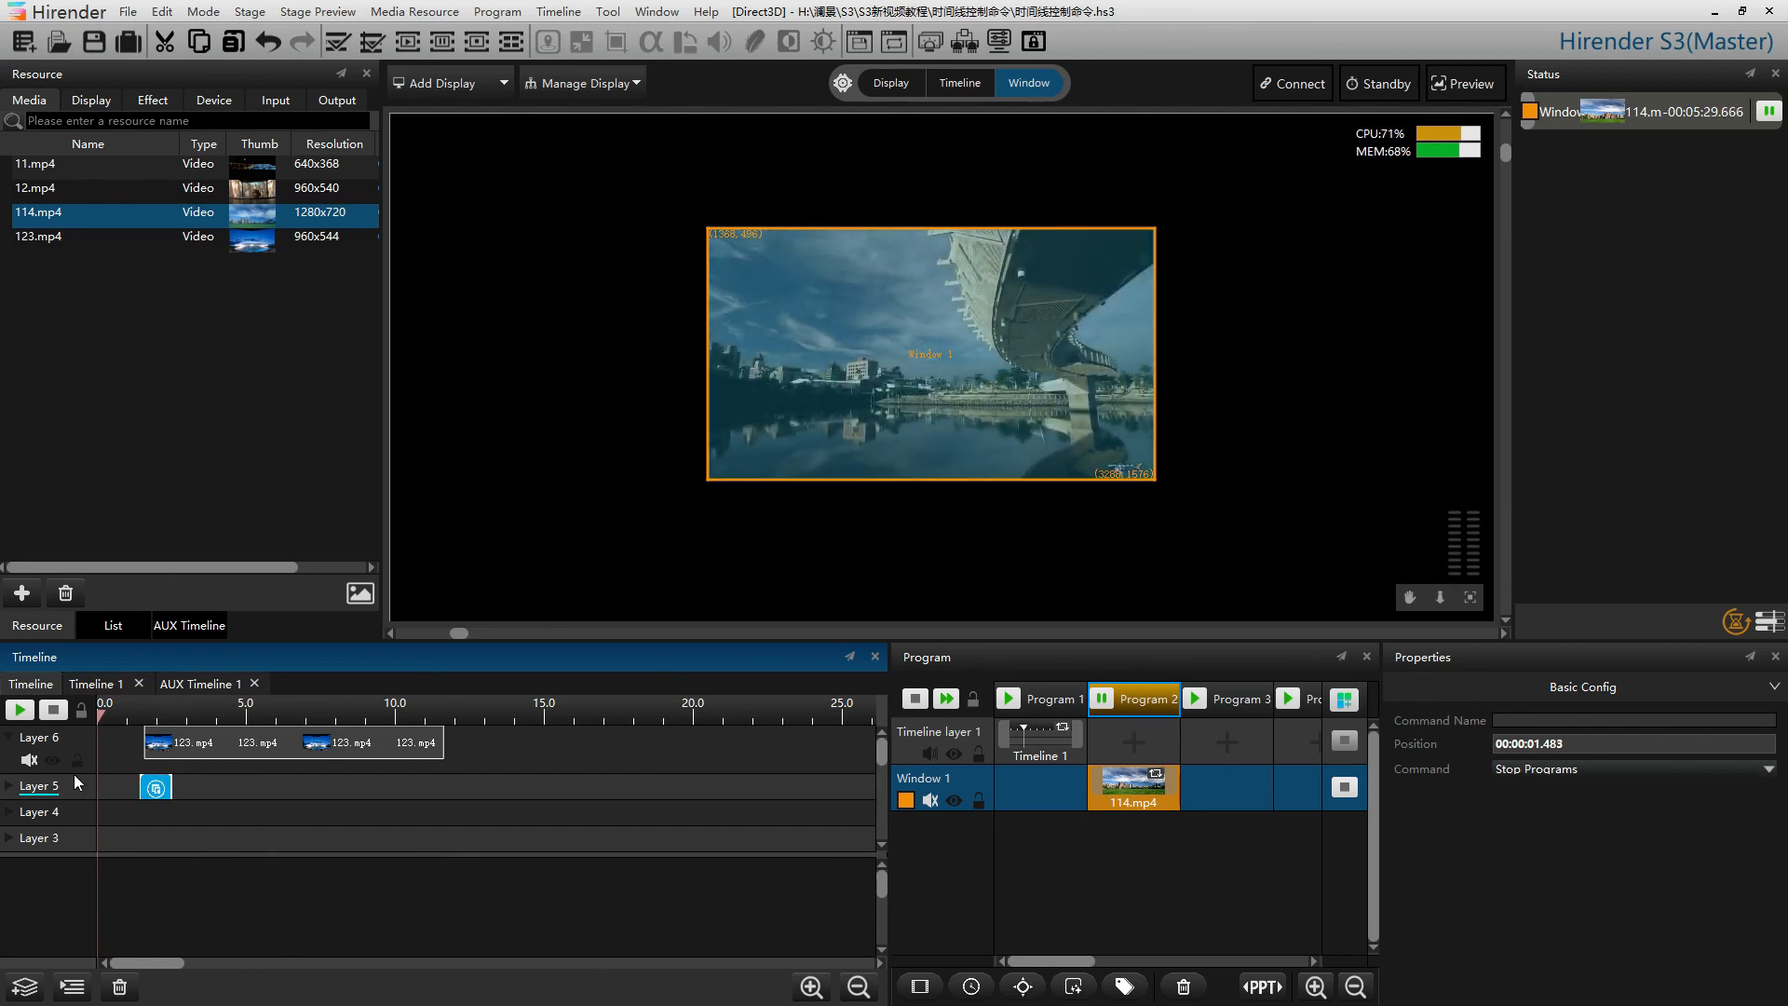
{"action": "left_click", "coordinate": [23, 713]}
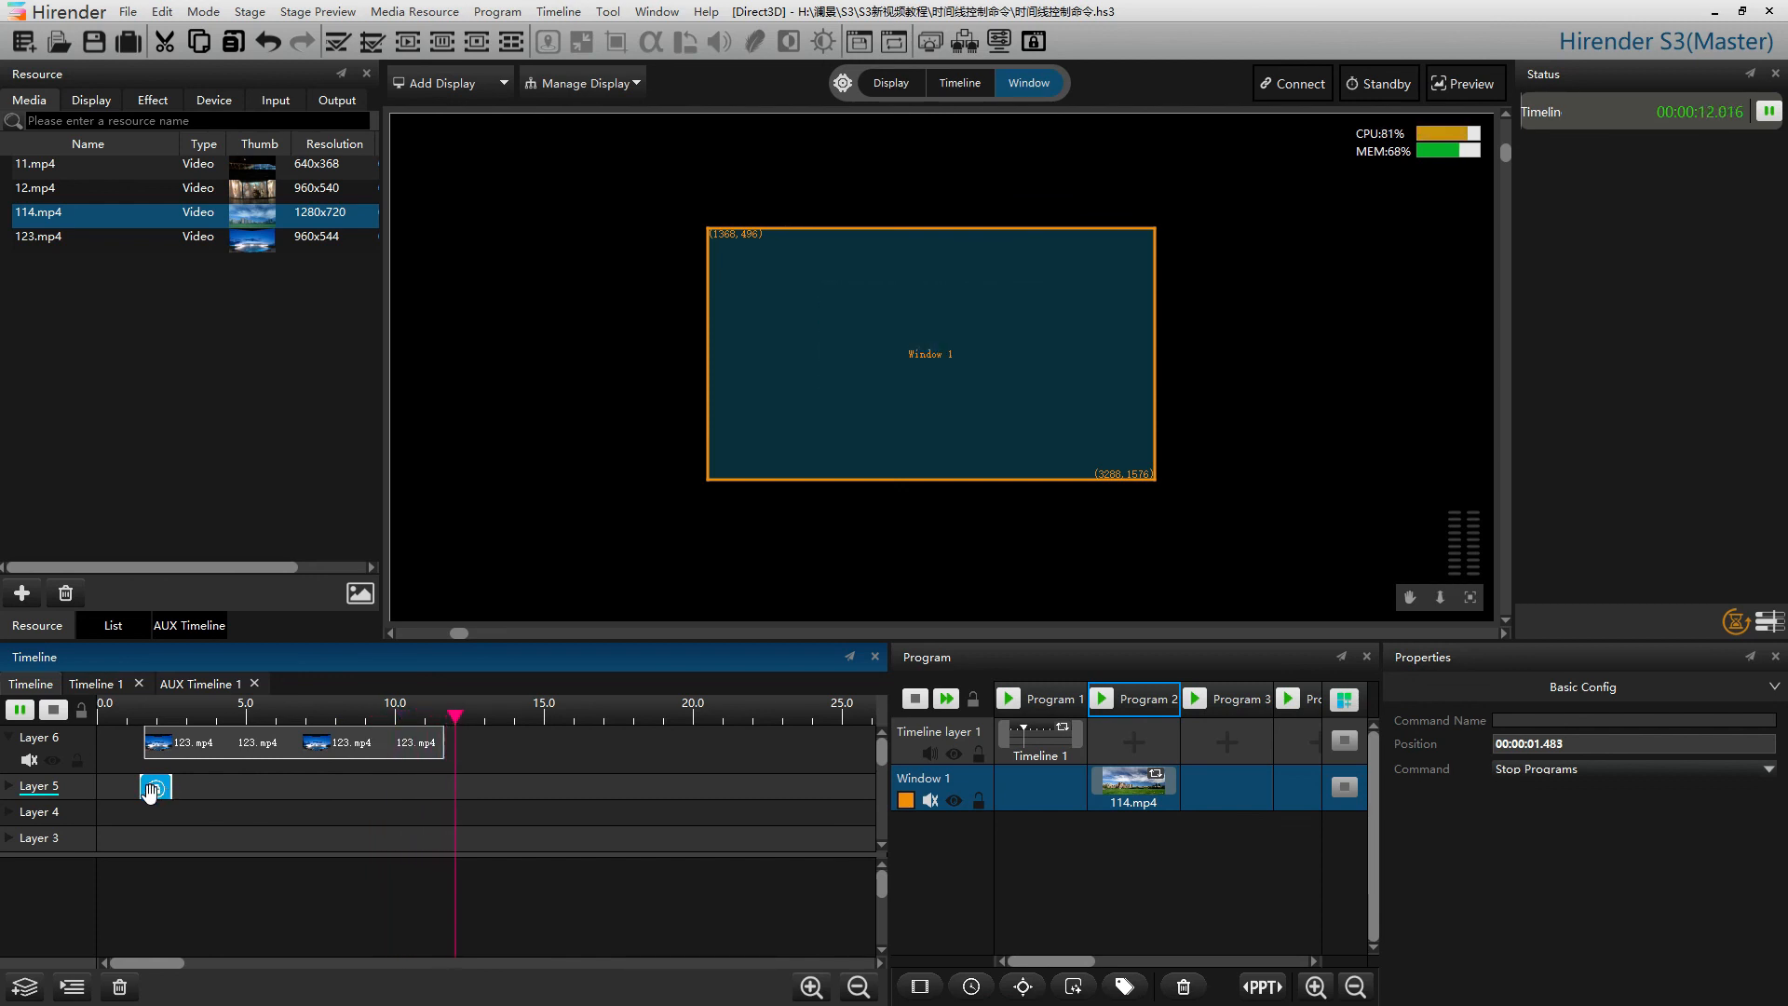
{"action": "left_click", "coordinate": [57, 710]}
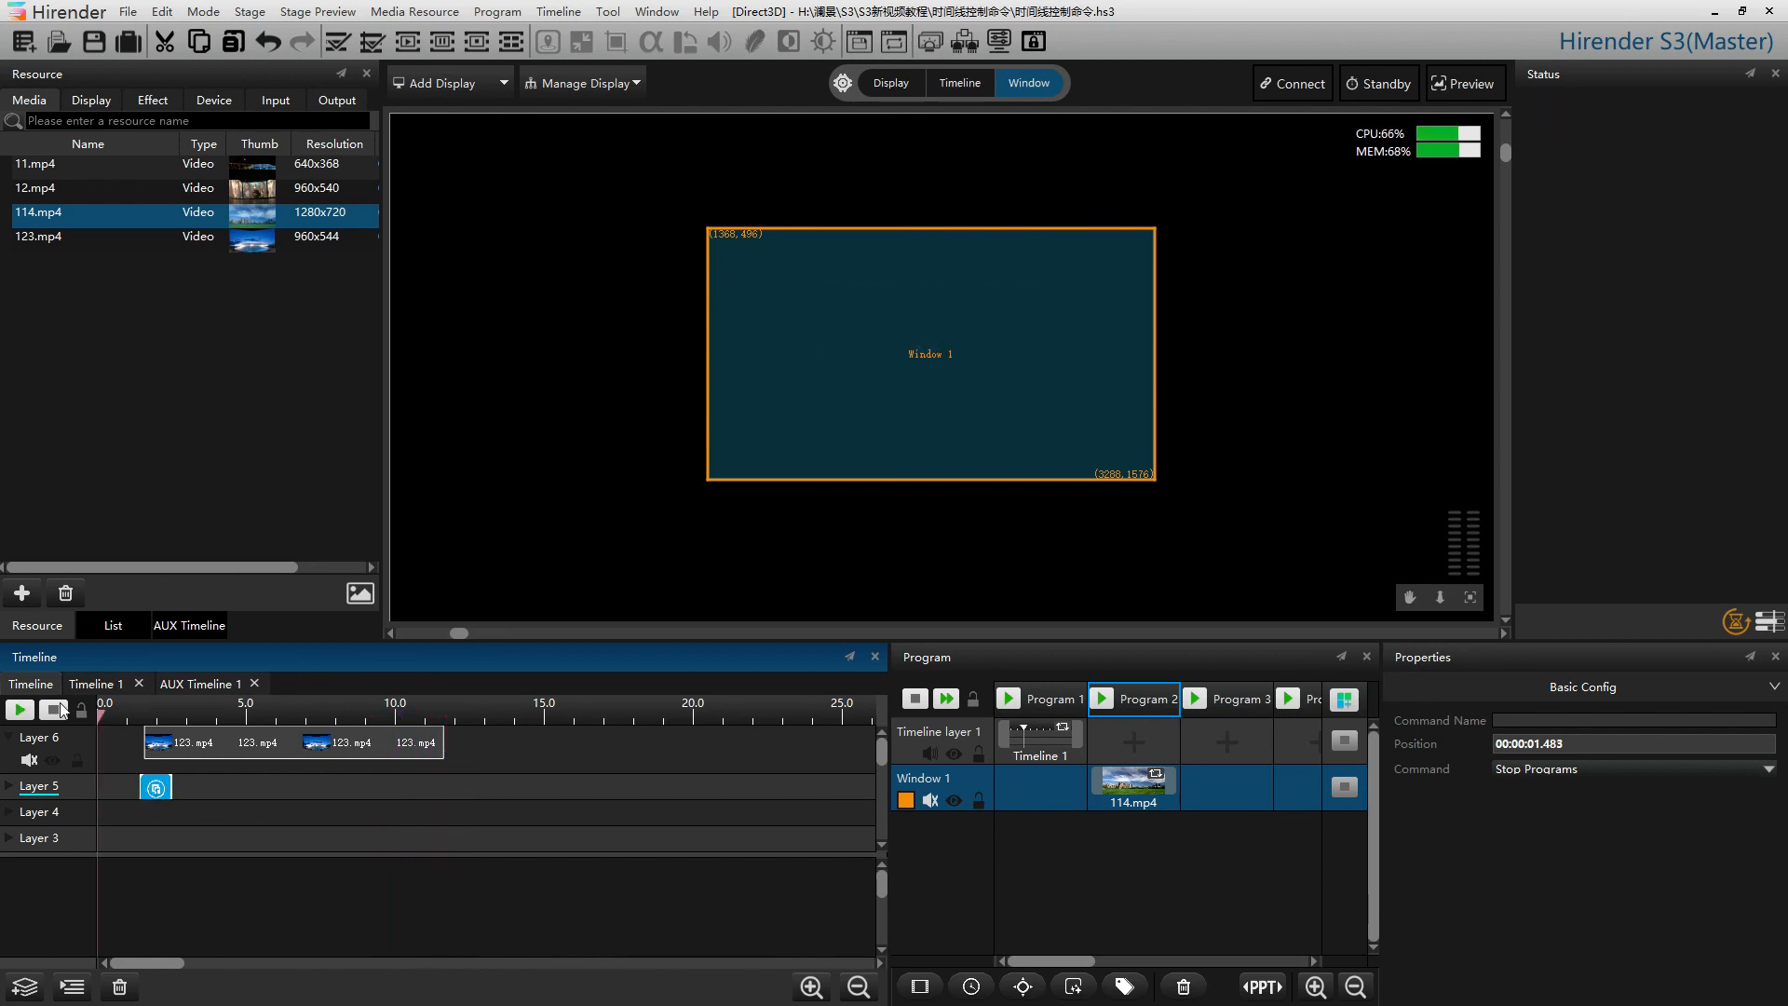